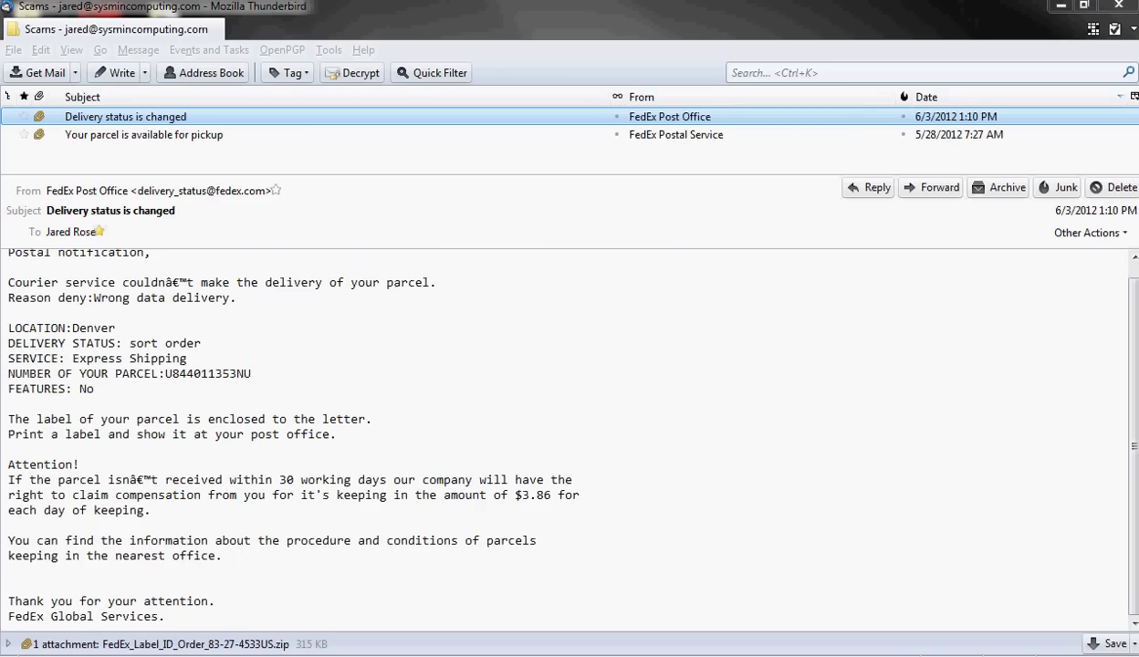
Check which display format is set for the message body of the "Delivery status is changed" email.
click(70, 52)
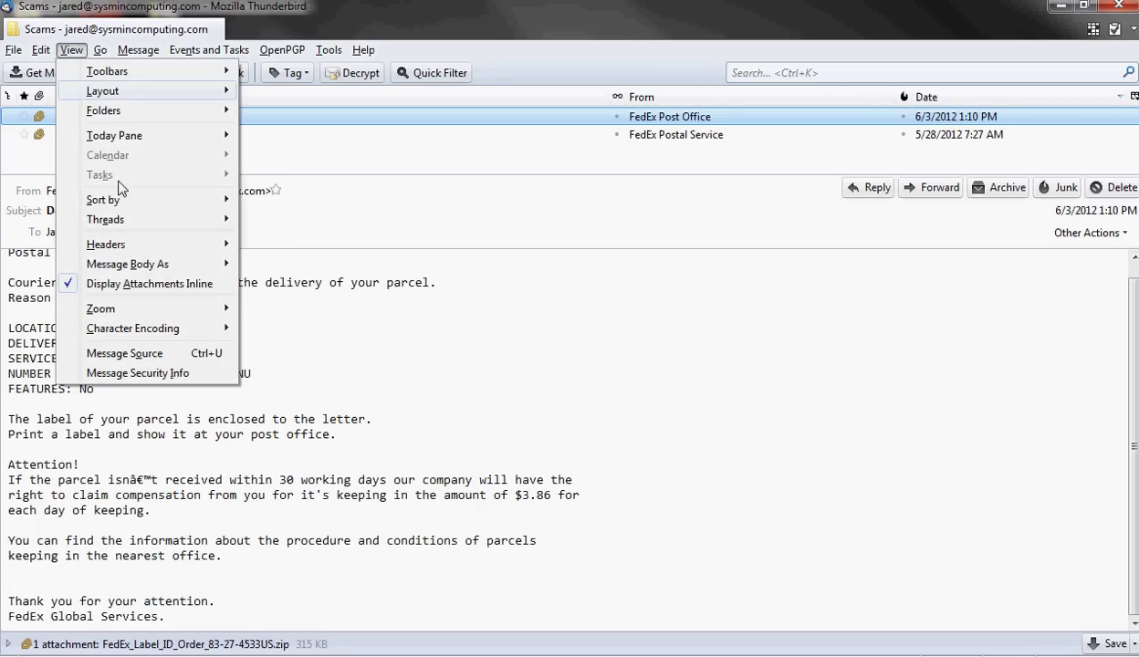
mouse_move(139, 264)
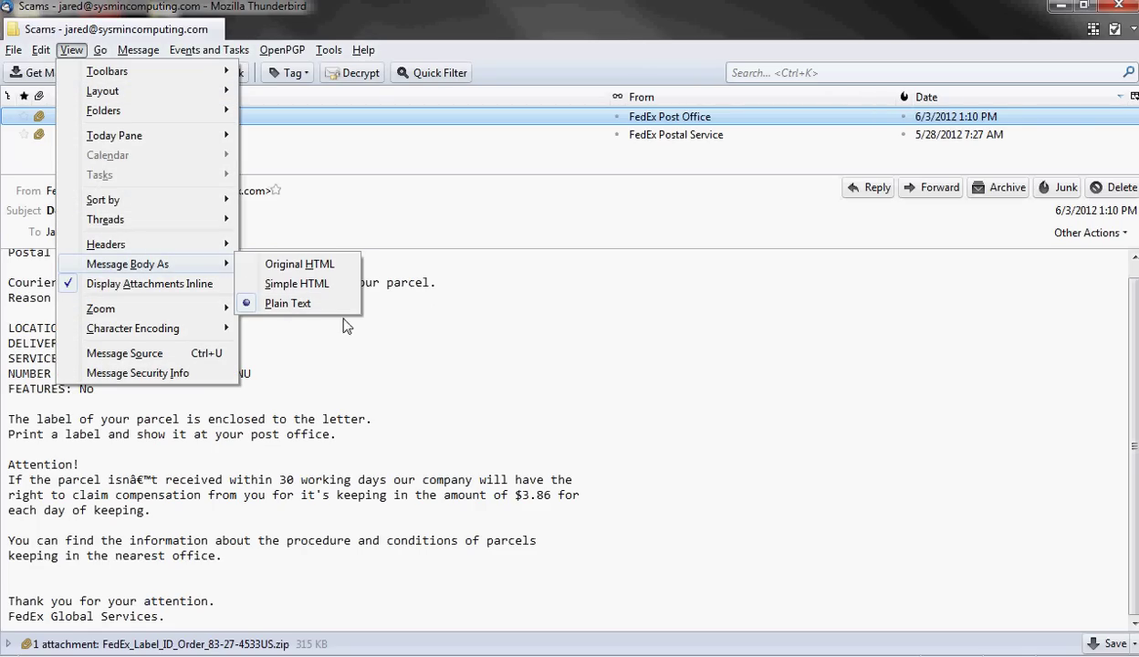
click(484, 312)
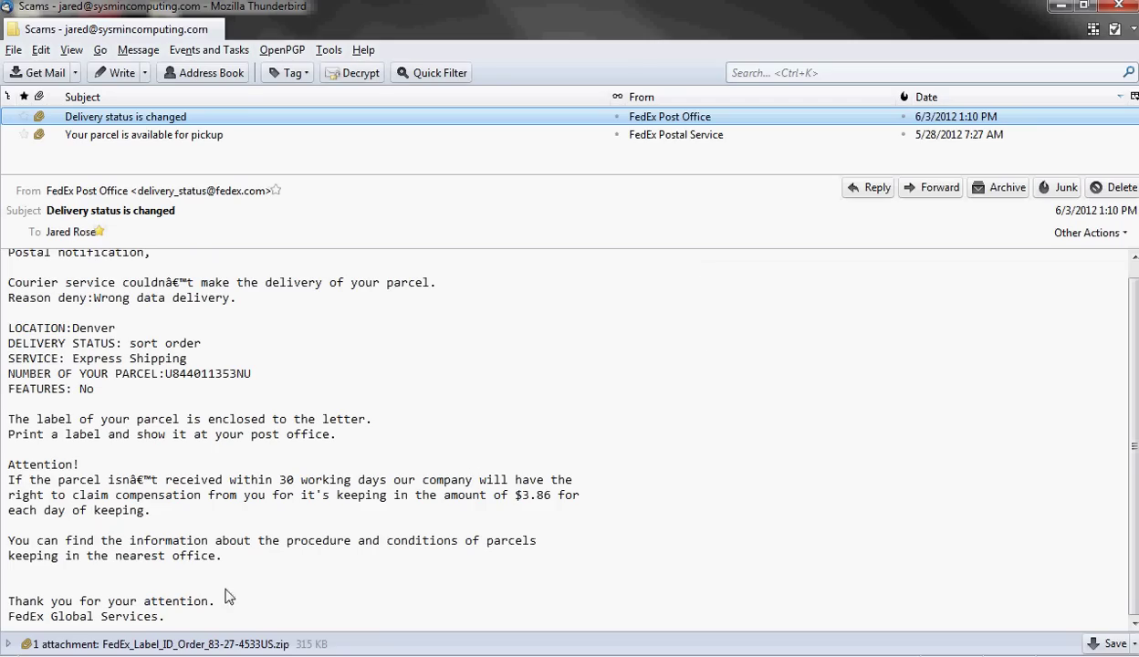
Examine the email's zip attachment name, the parcel and shipping details and the generic greeting for signs of a scam.
click(212, 645)
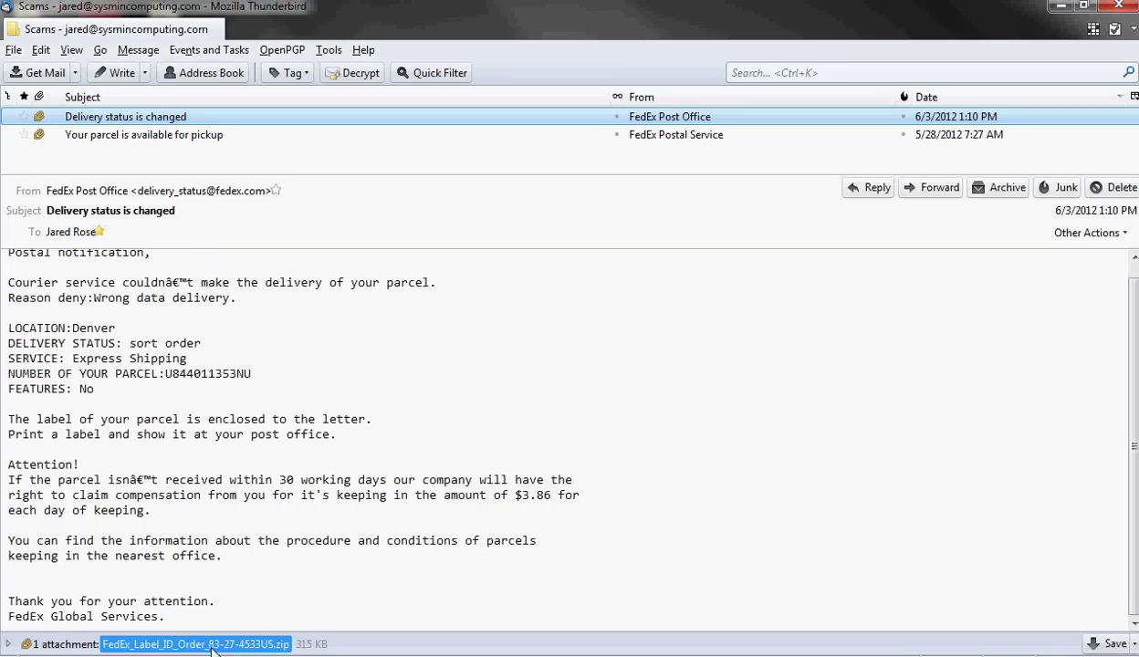
click(504, 373)
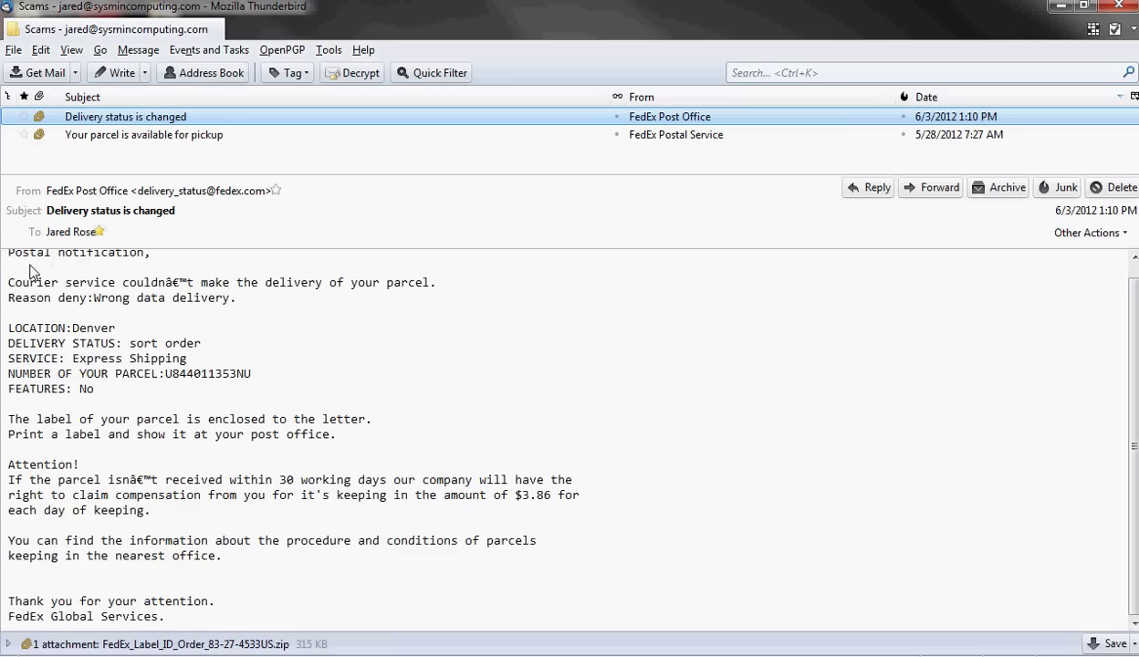
scroll(64, 301, up, 1)
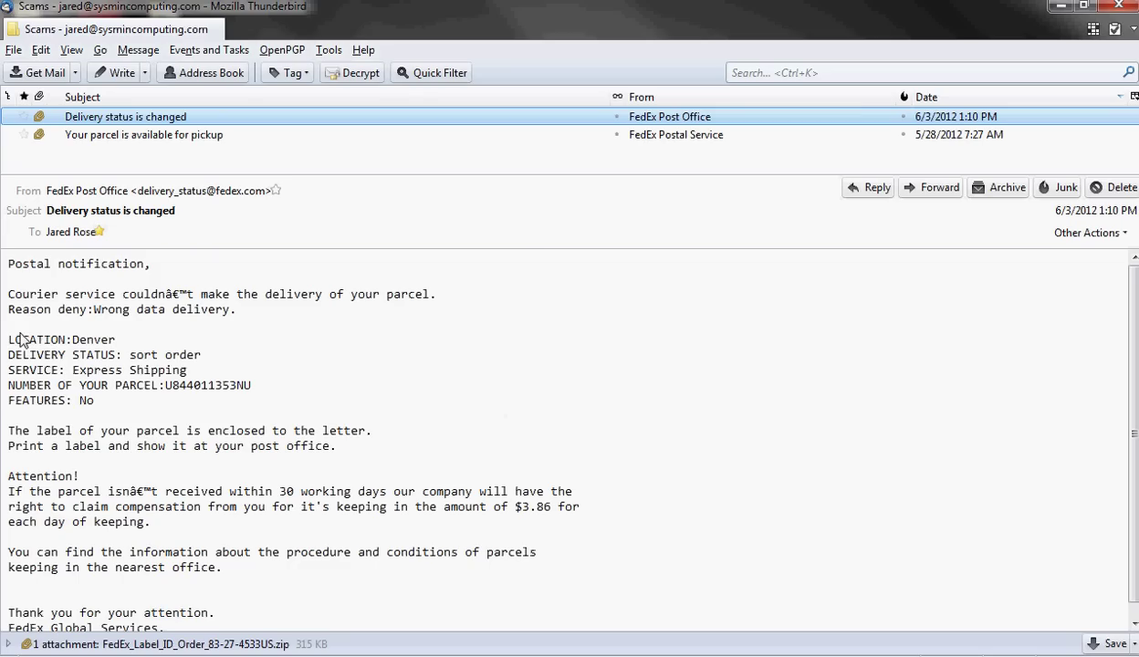
drag(8, 343, 139, 402)
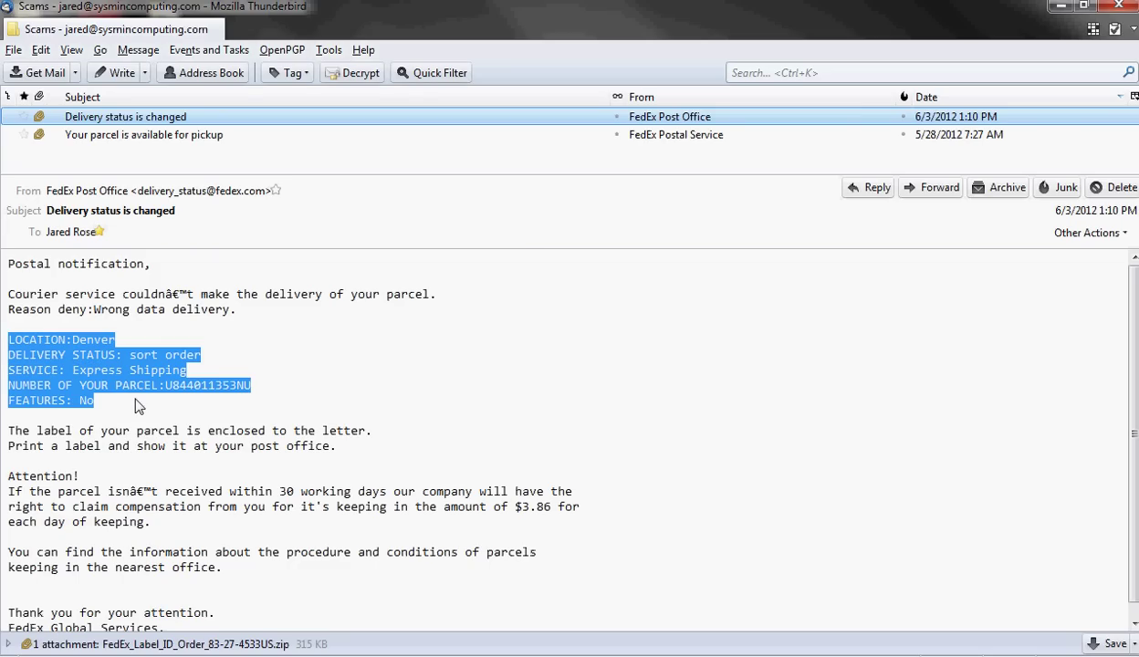
click(231, 390)
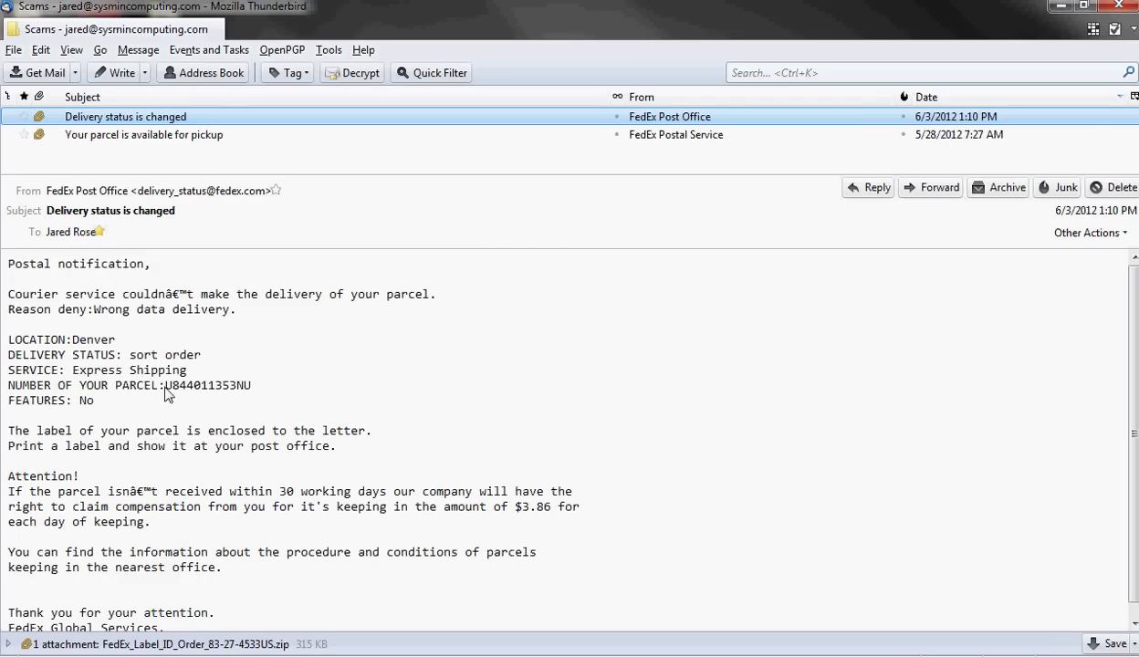
drag(165, 385, 234, 387)
click(221, 336)
drag(9, 268, 145, 273)
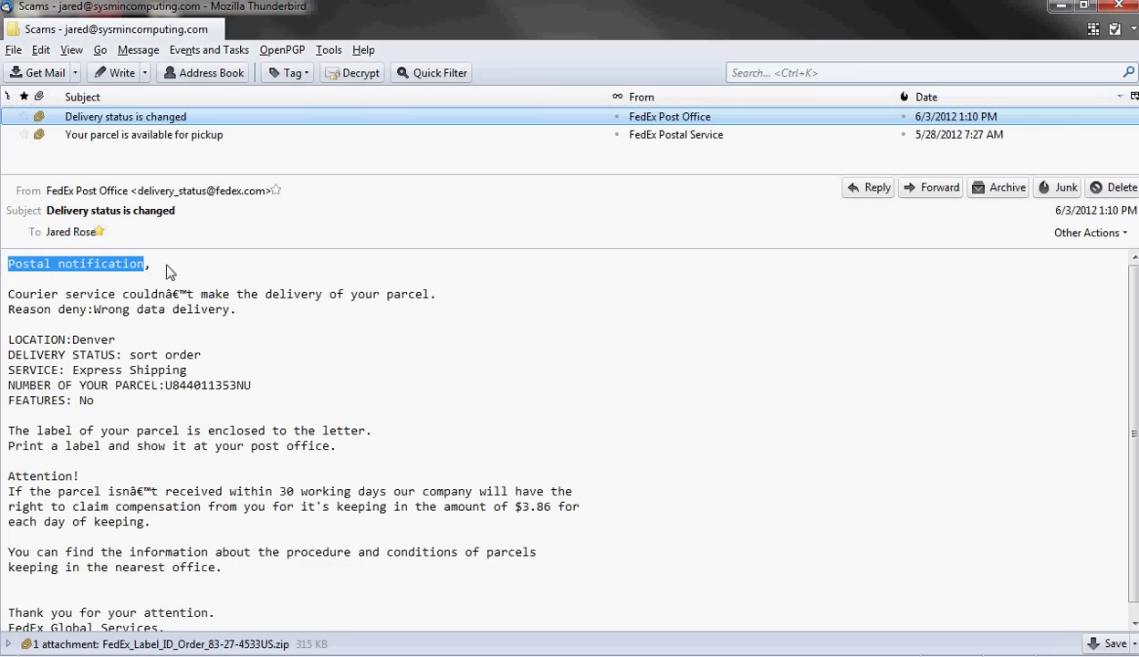
click(193, 272)
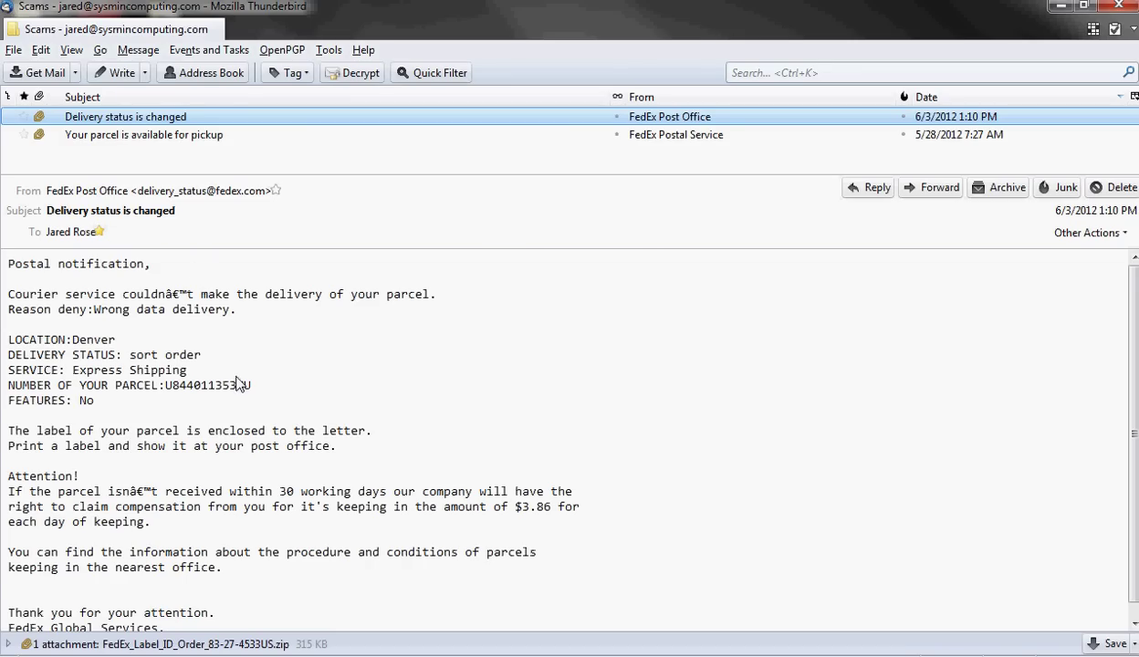
Examine the instruction to print the enclosed label and the warning about a daily compensation fee in the email.
scroll(238, 378, down, 1)
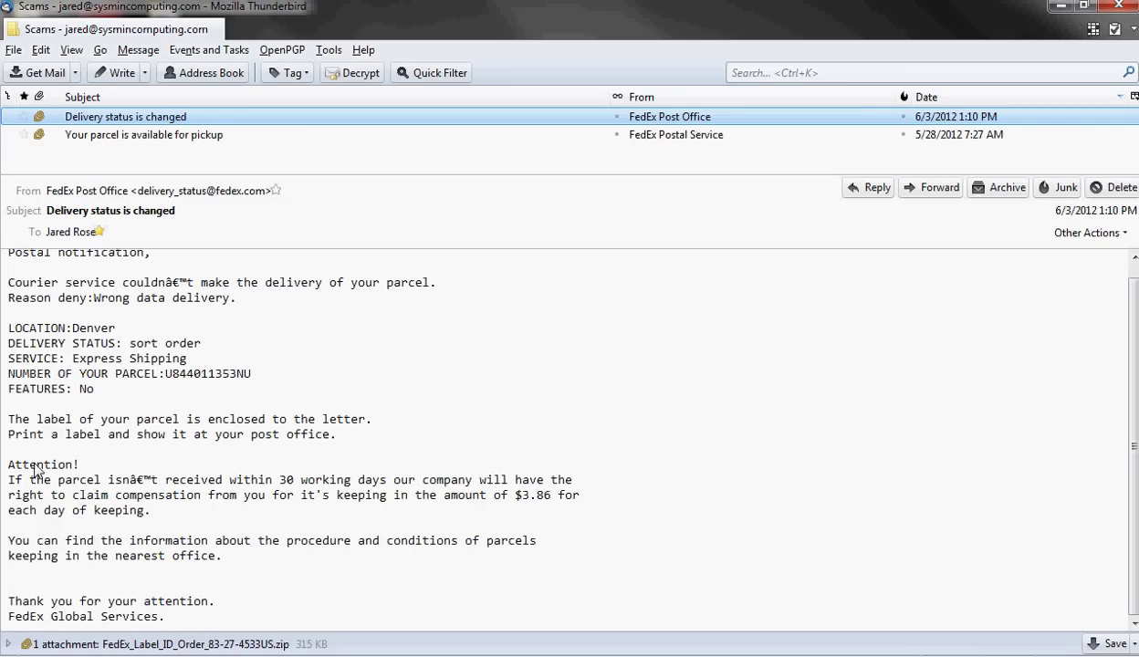
drag(9, 419, 349, 442)
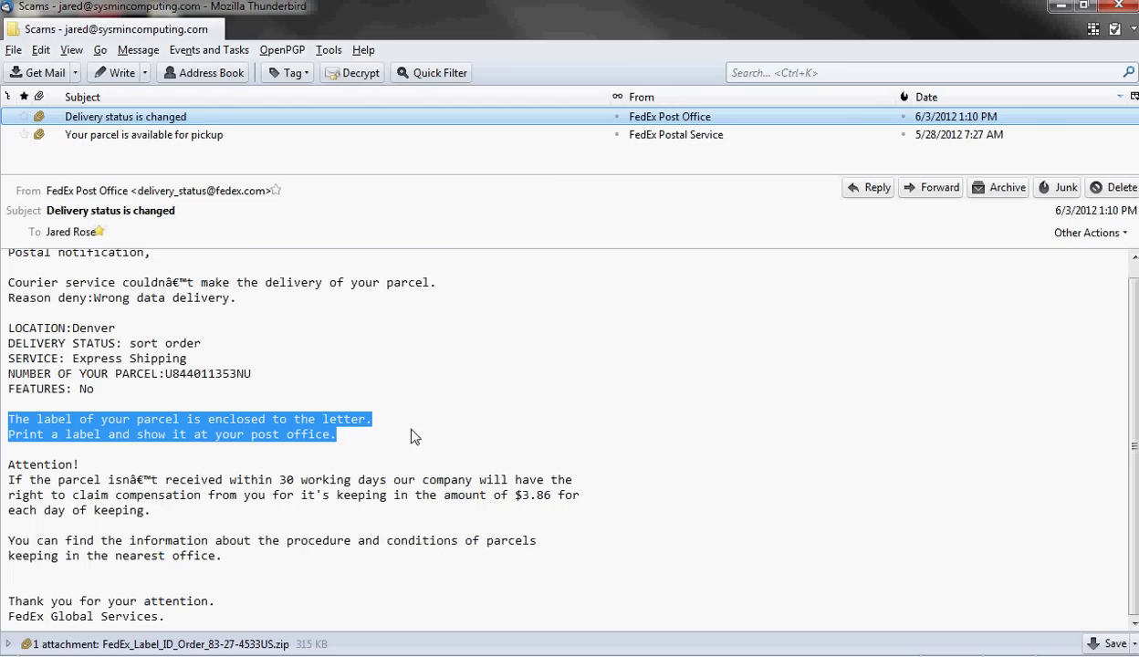
click(352, 427)
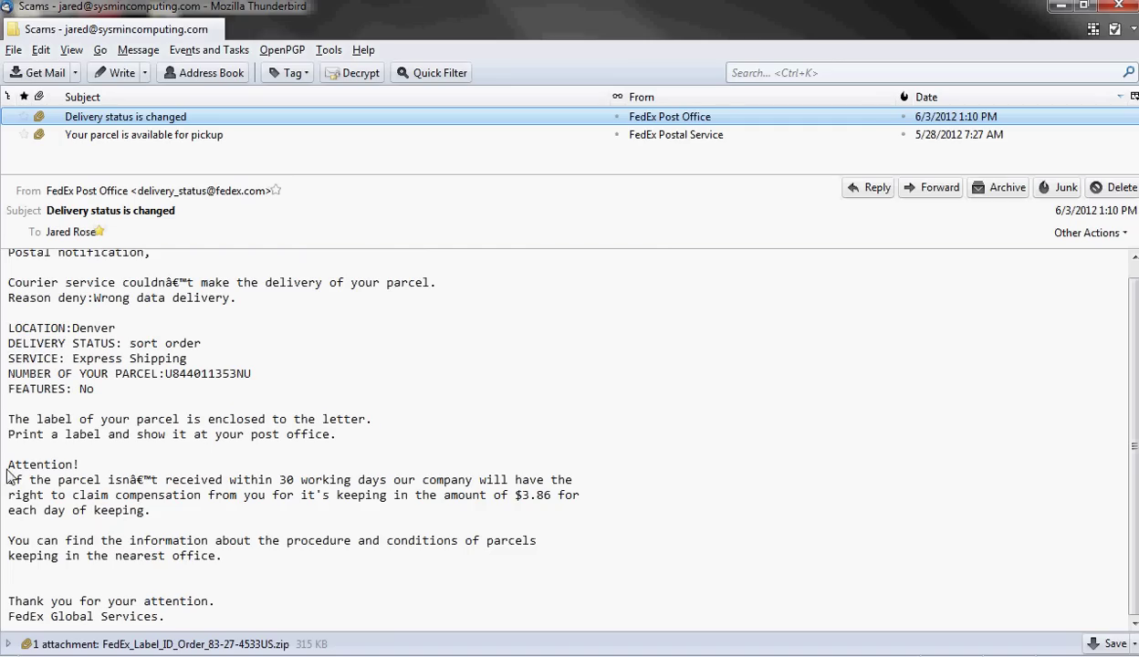
drag(9, 467, 177, 530)
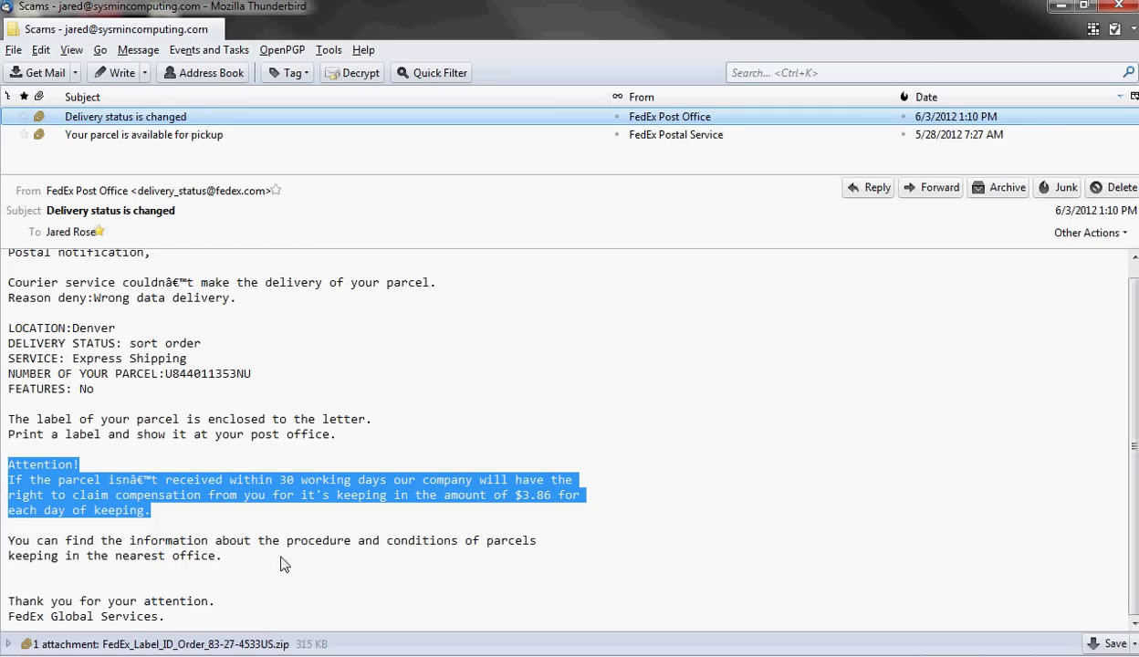
click(508, 551)
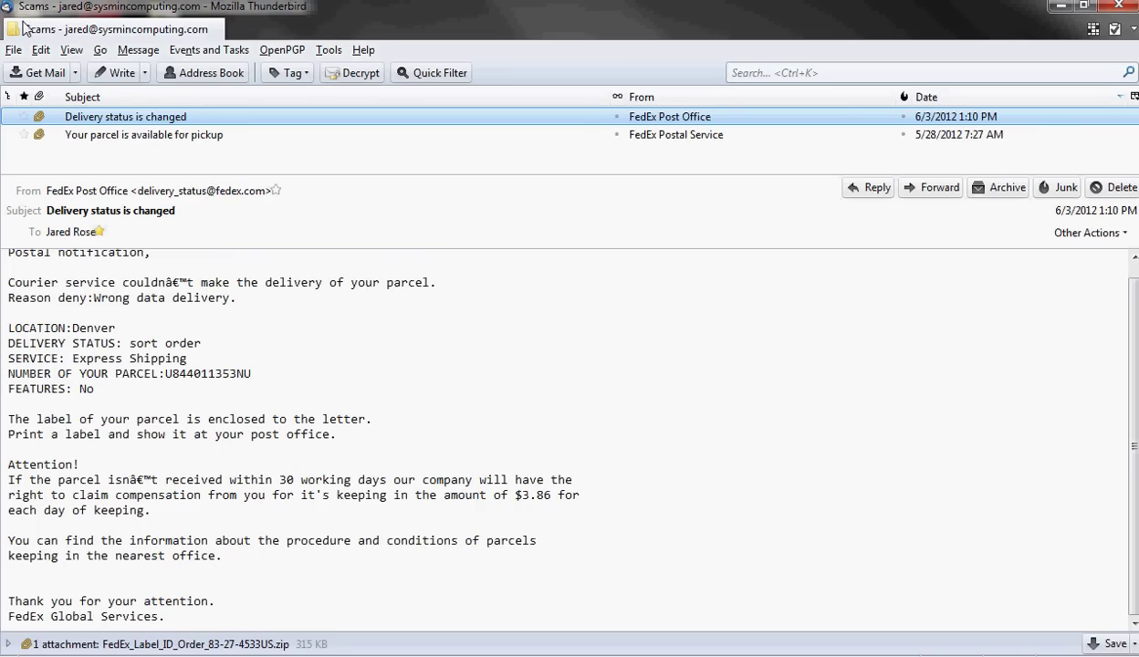
Open the source of the "Delivery status is changed" email and look through its header, body and encoded attachment.
click(81, 55)
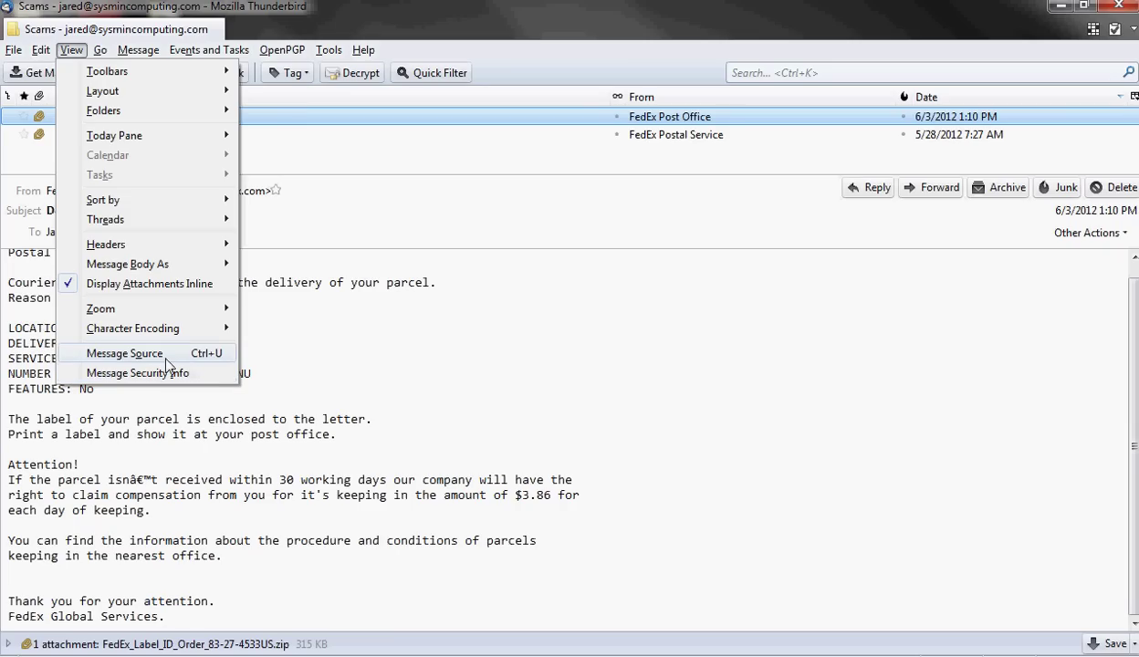
click(128, 353)
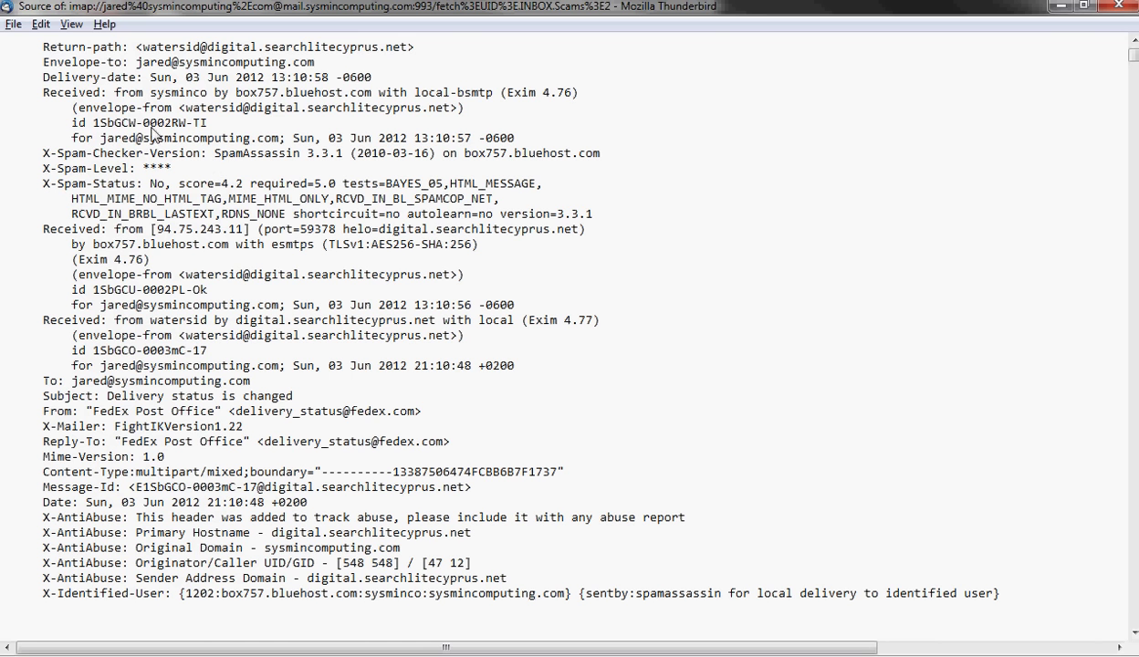
drag(41, 50, 997, 589)
scroll(485, 333, down, 15)
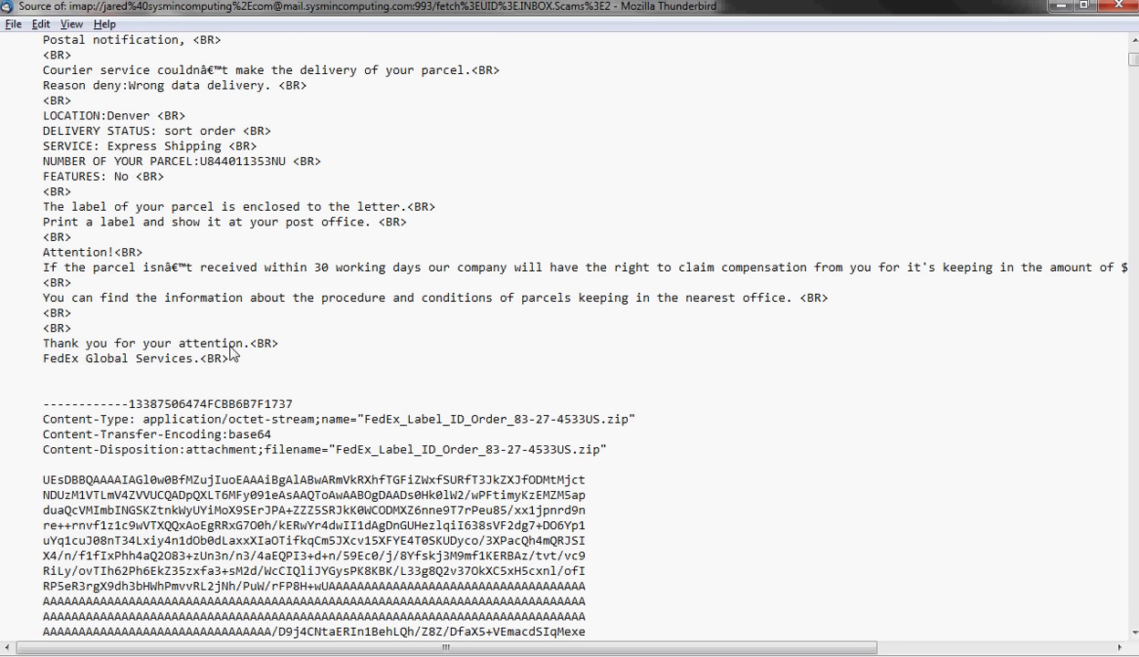
scroll(227, 344, down, 5)
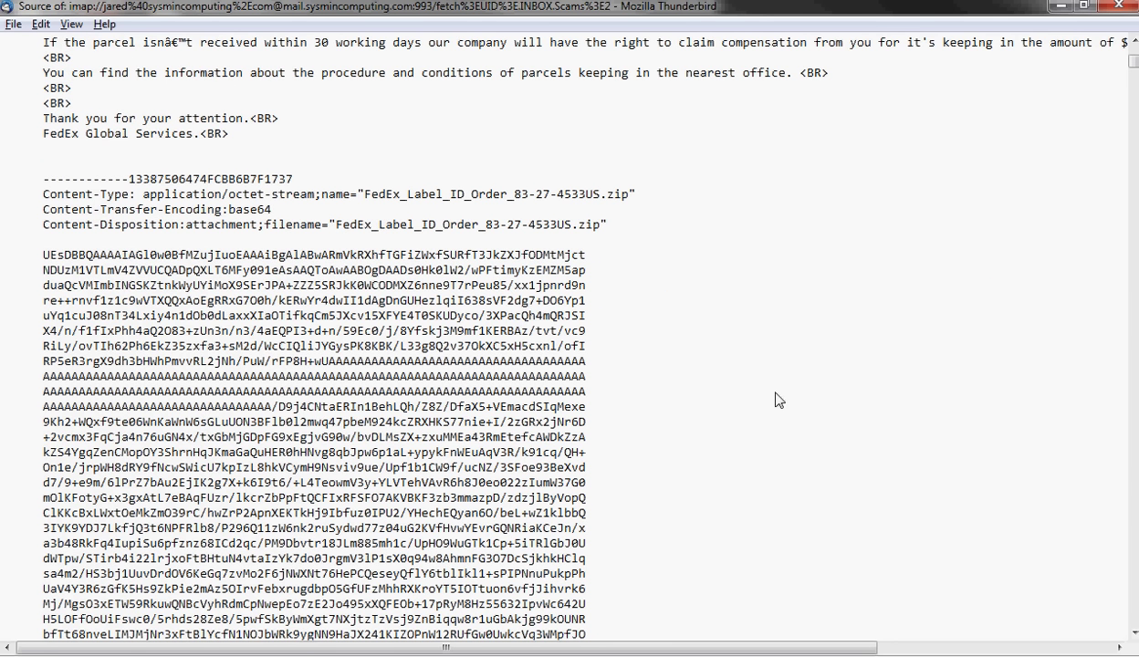
scroll(778, 399, up, 20)
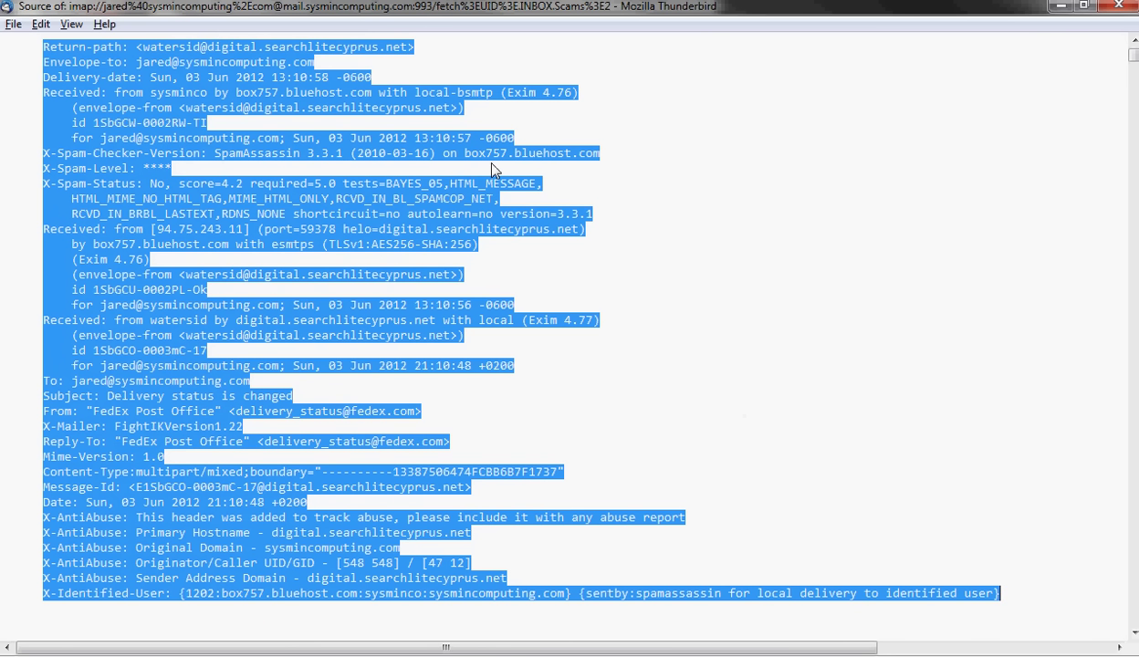
Examine the sender address in the Return-path line of the header, looking at its domain and user name separately.
click(98, 47)
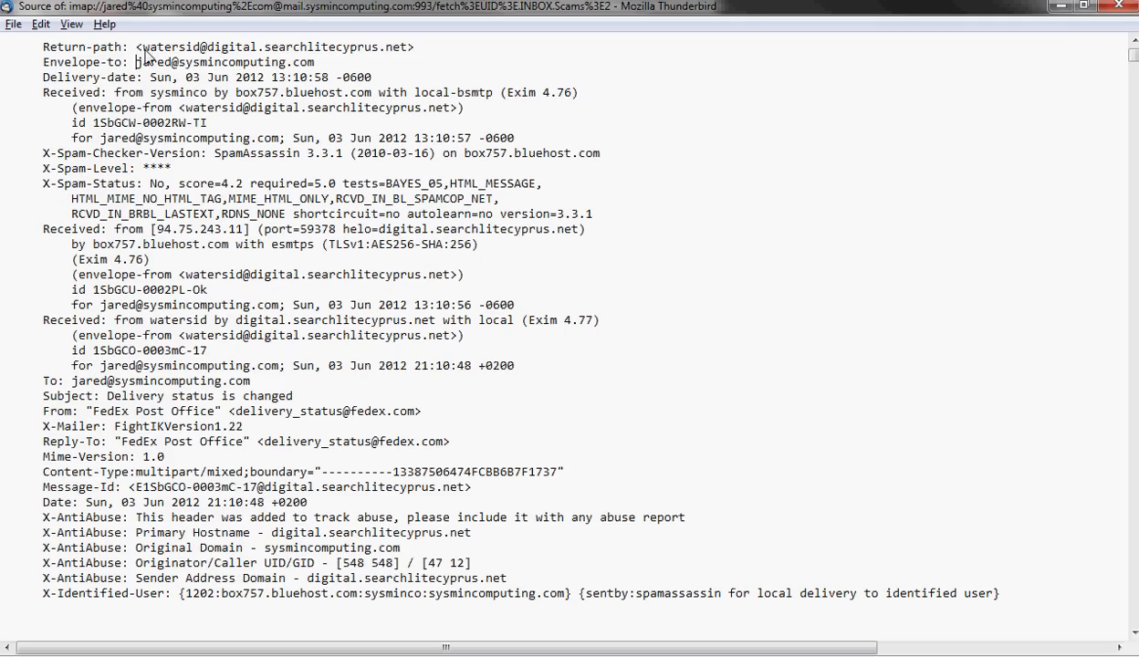
drag(142, 48, 411, 55)
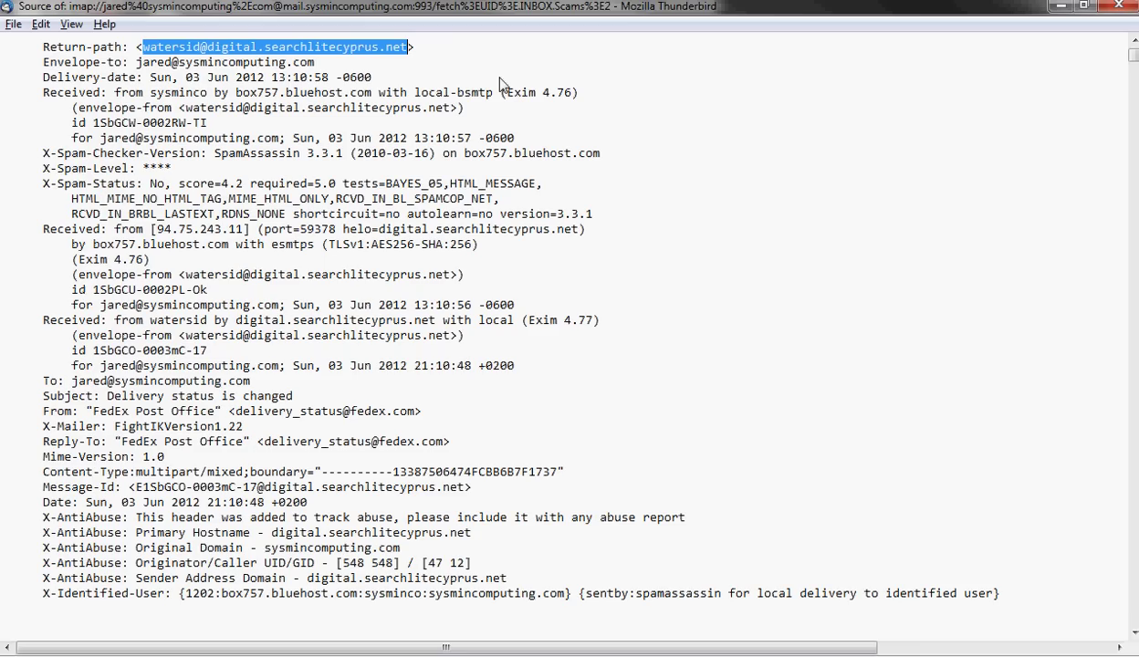
click(212, 51)
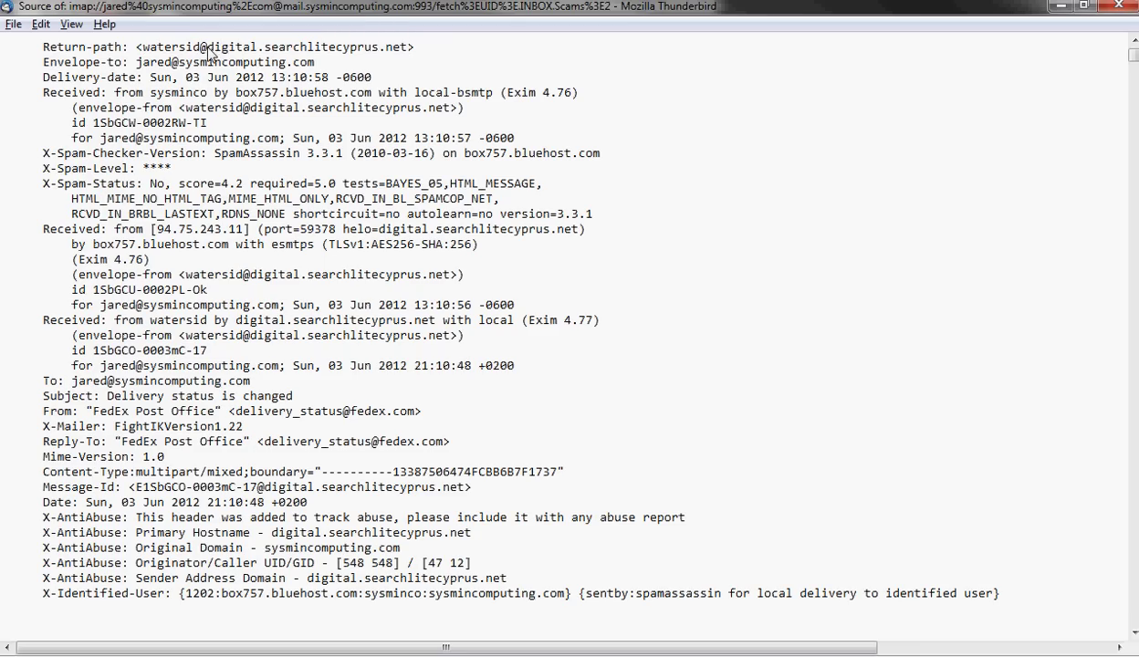
drag(208, 47, 325, 55)
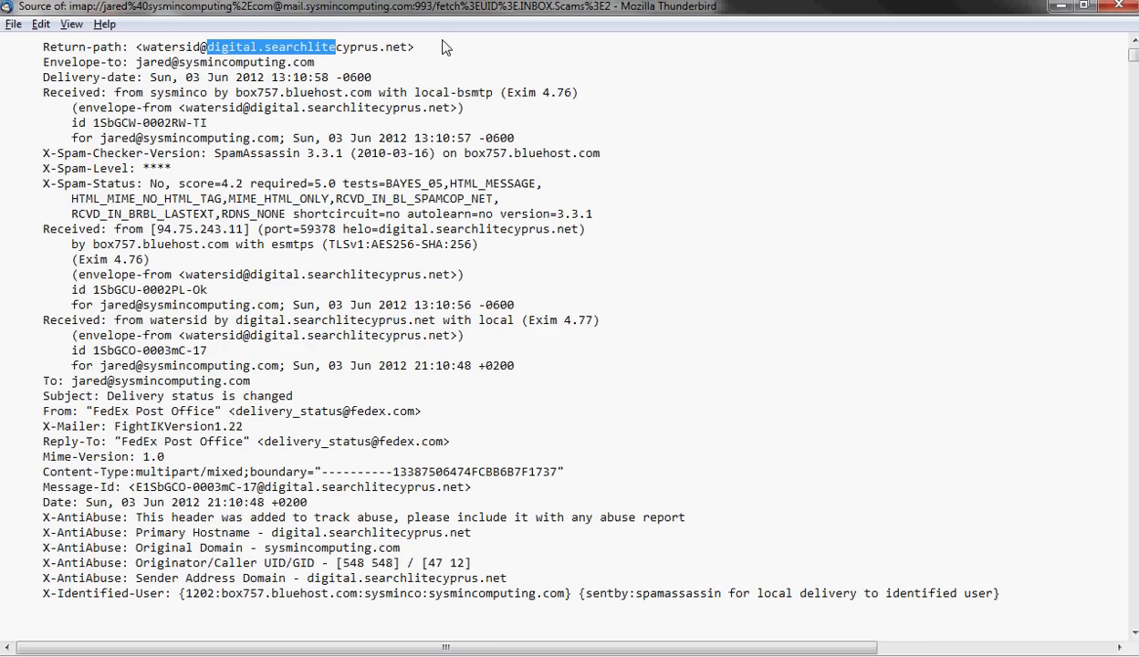
click(403, 46)
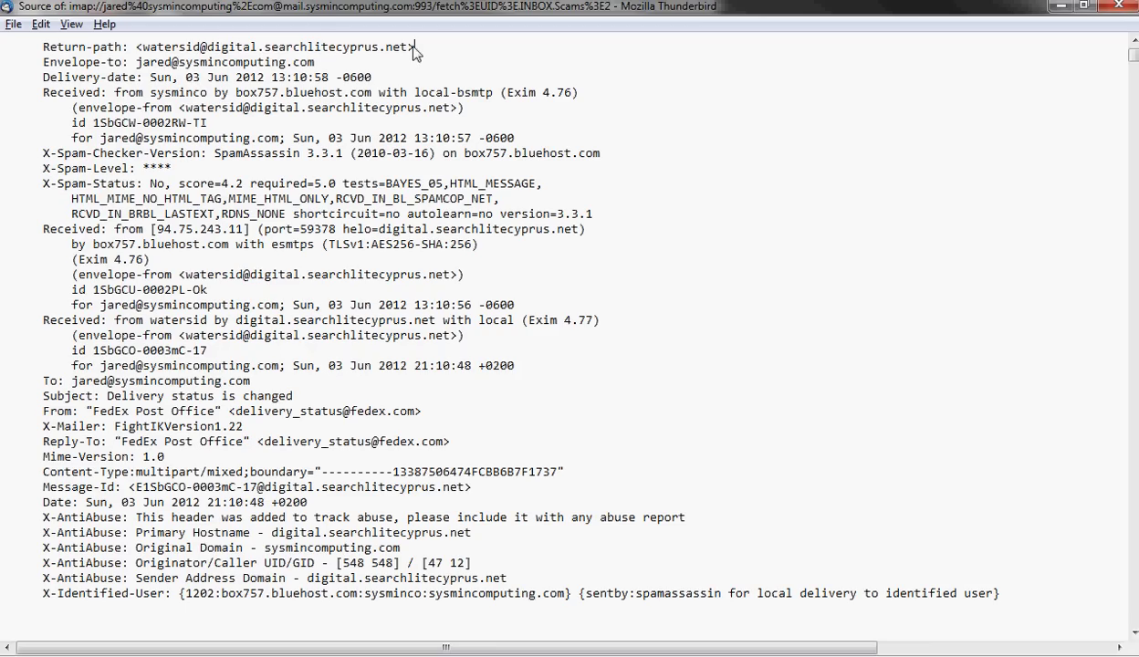
click(200, 50)
shift+click(143, 46)
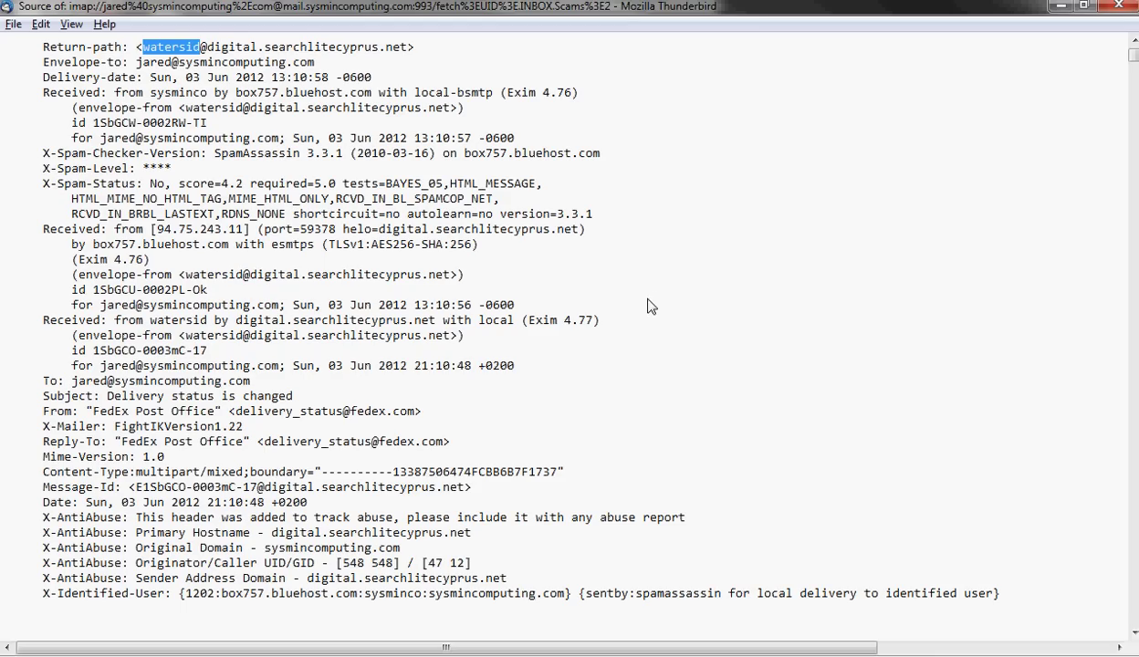
click(731, 278)
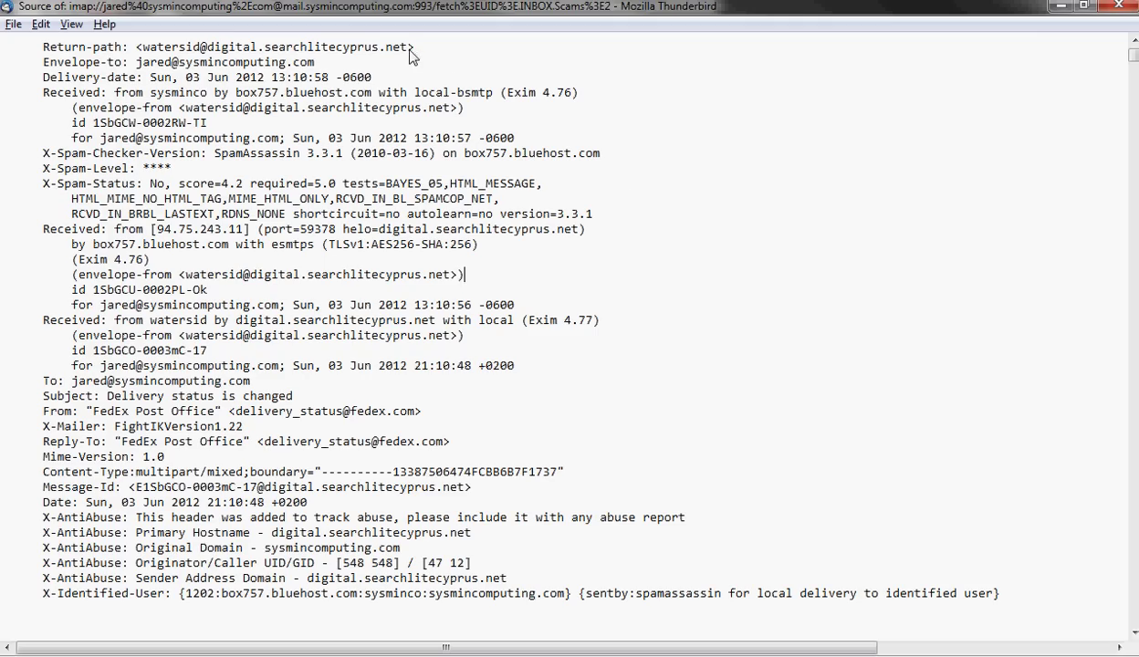
Copy the domain digital.searchlitecyprus.net from the Return-path line of the header.
drag(410, 52, 207, 55)
right_click(224, 52)
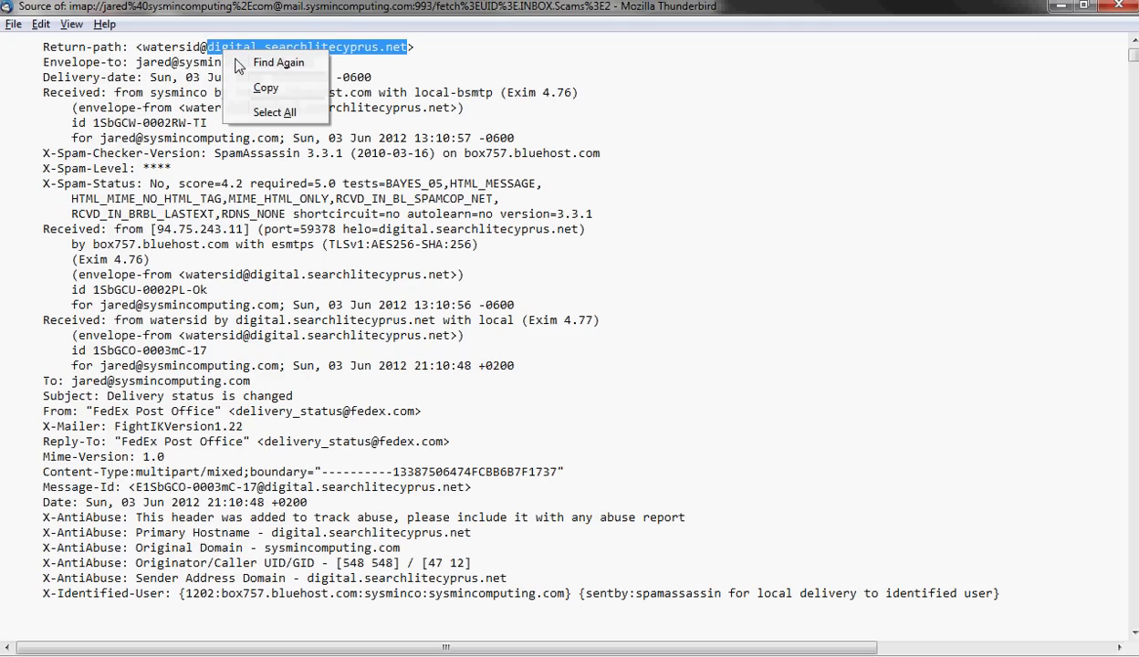
click(265, 87)
click(411, 51)
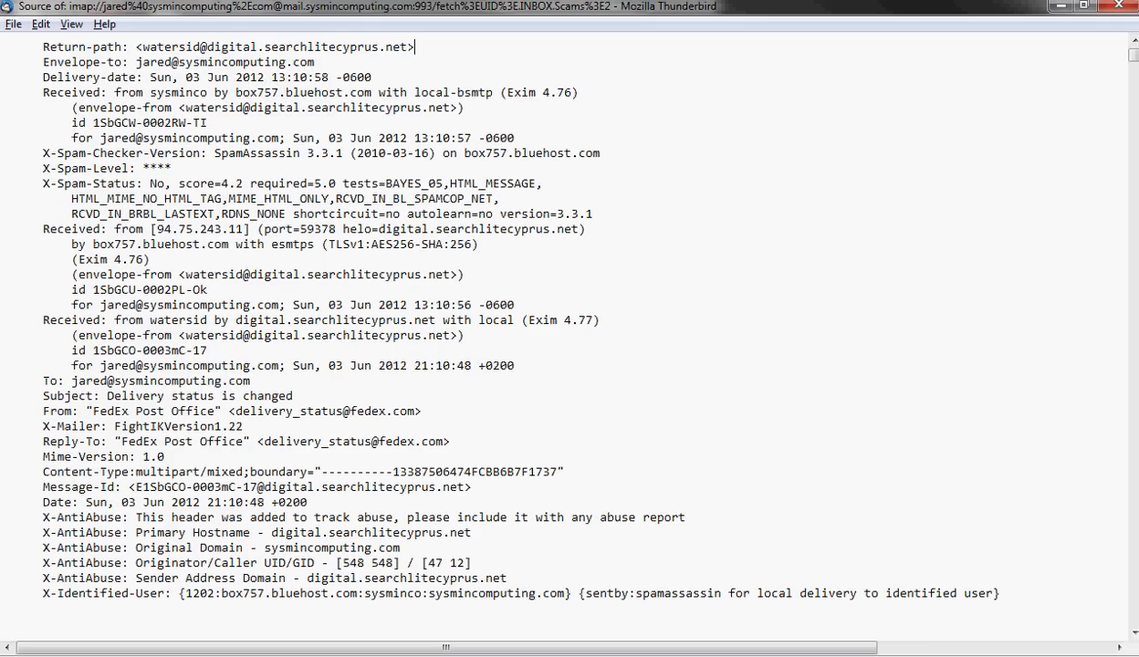
Copy the entire message source into the email header box on IP-Adress.com's Email Trace page in Firefox and trace the sender.
key(ctrl+a)
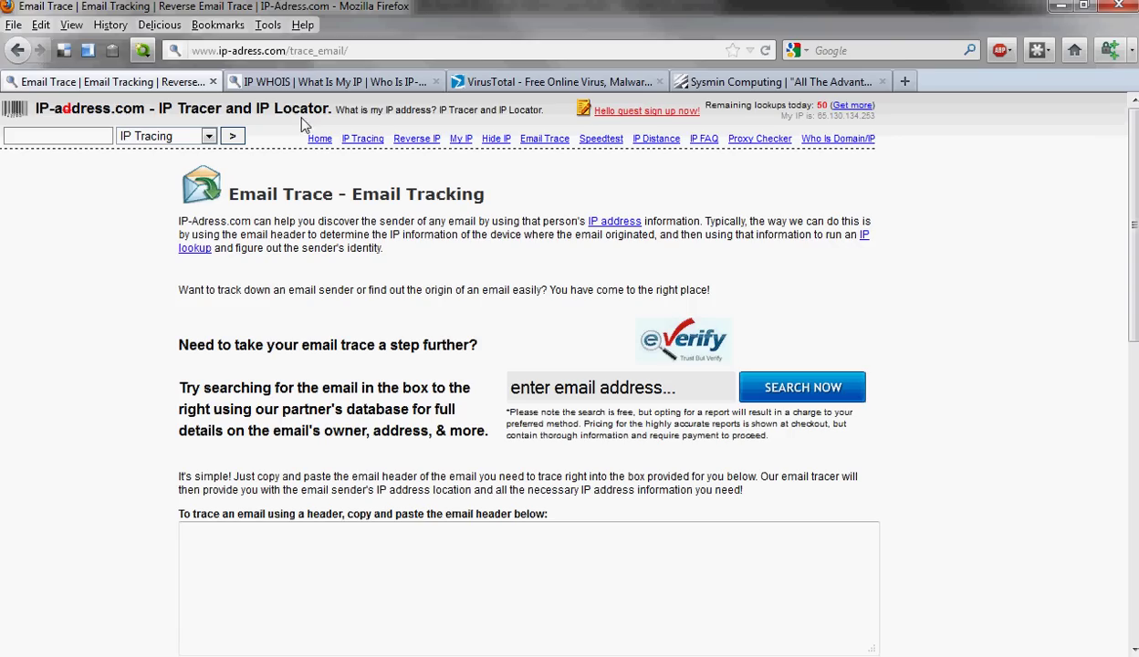
click(404, 586)
scroll(410, 581, down, 2)
scroll(412, 582, down, 8)
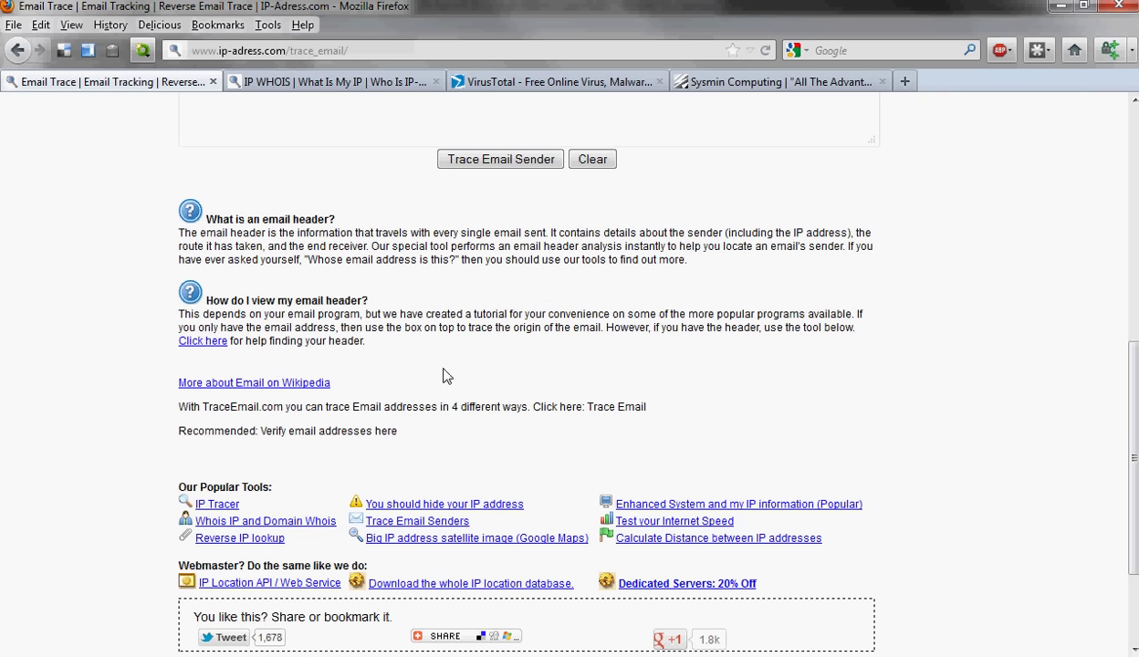
key(ctrl+v)
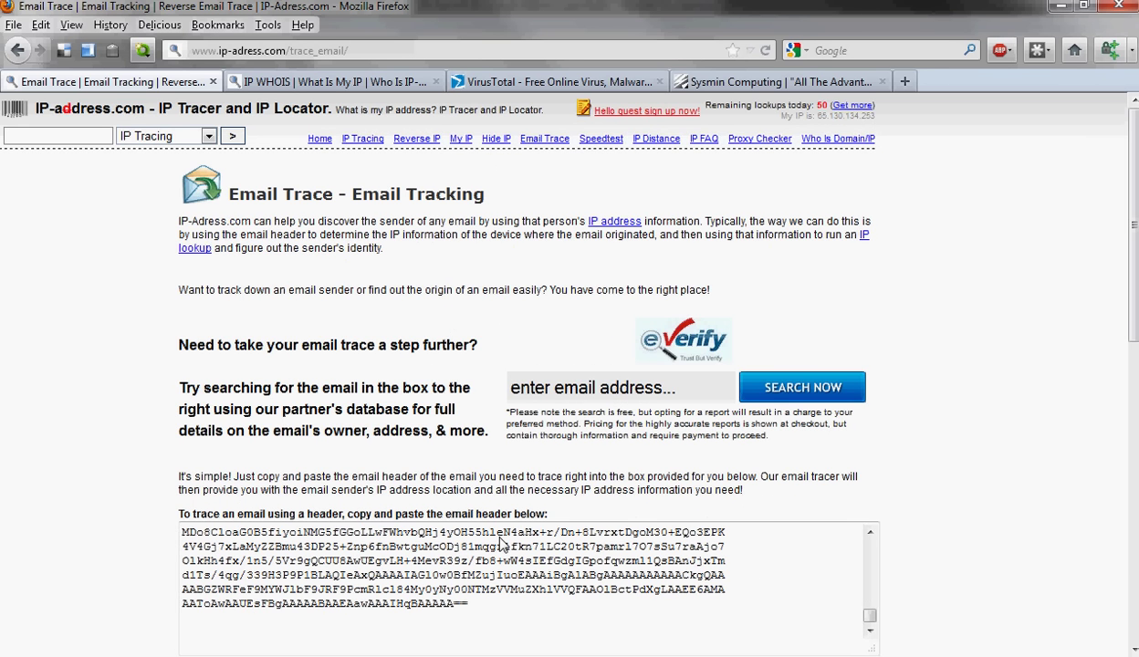
scroll(470, 255, down, 6)
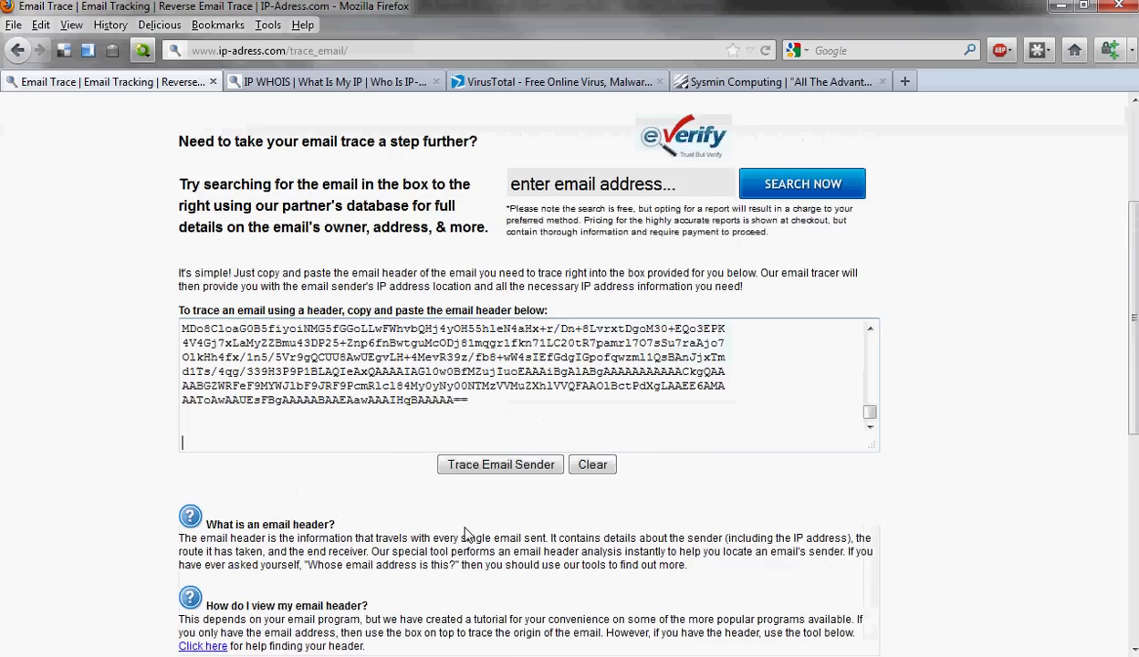
click(487, 369)
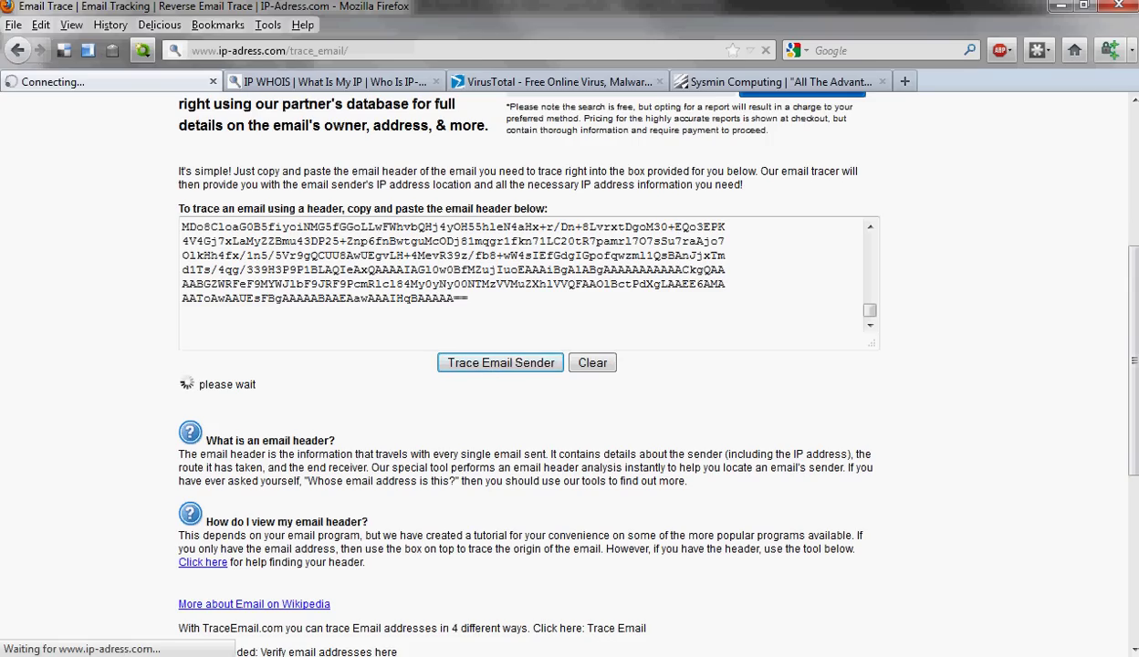
Clear the text selection in Thunderbird's message source window, and review the email trace result in Firefox.
click(356, 575)
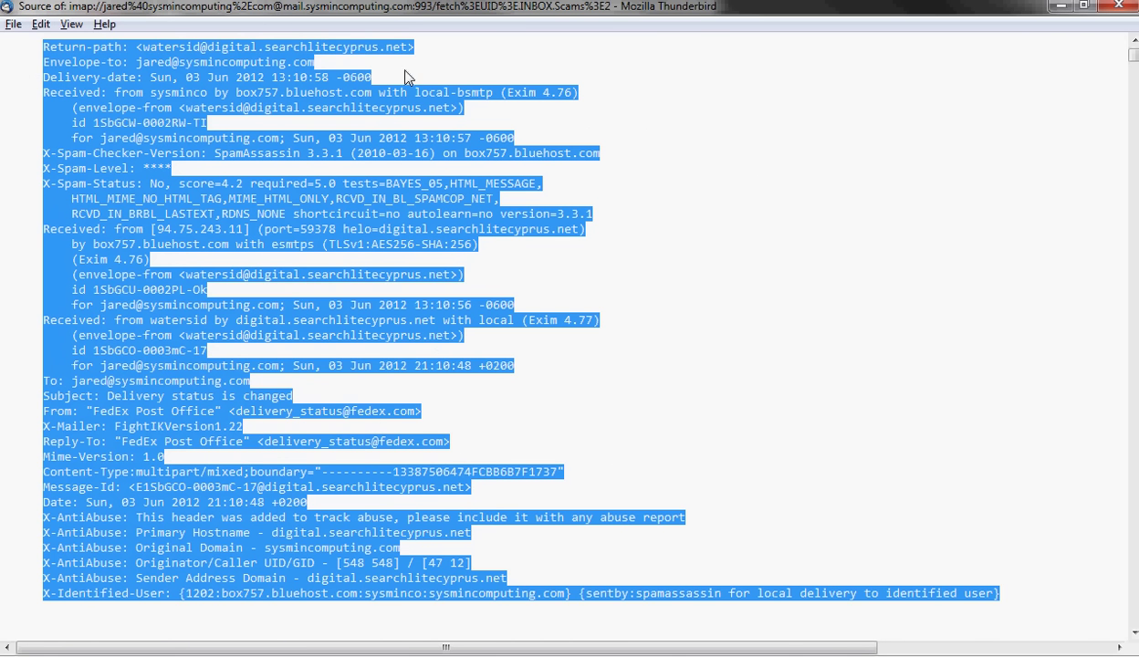
click(613, 301)
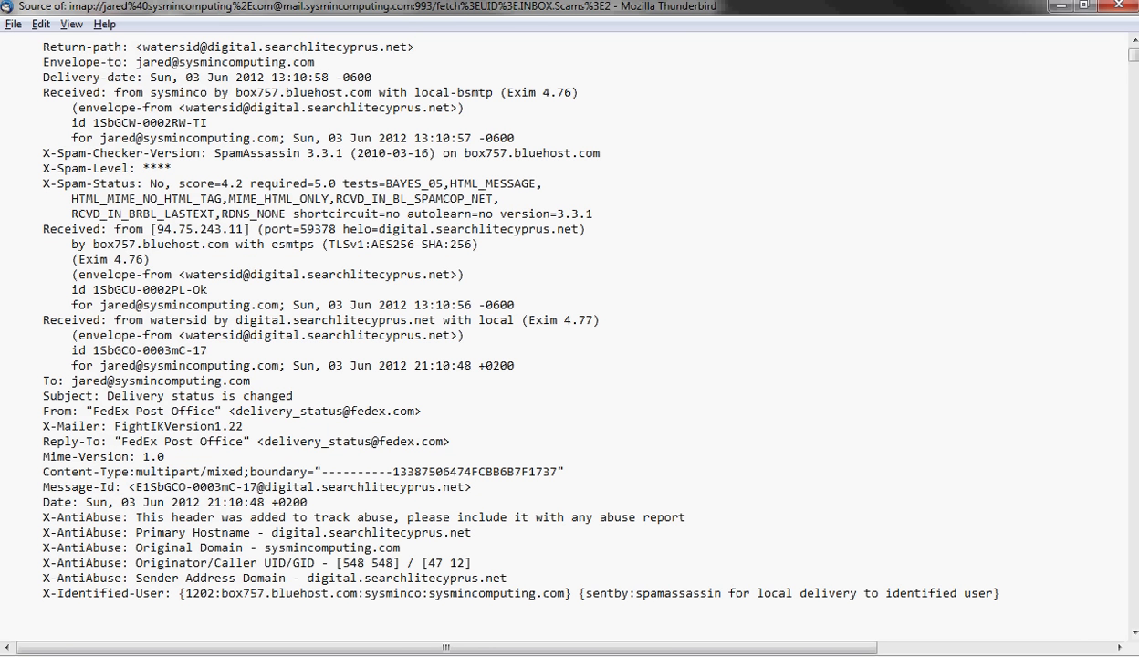
key(alt+Tab)
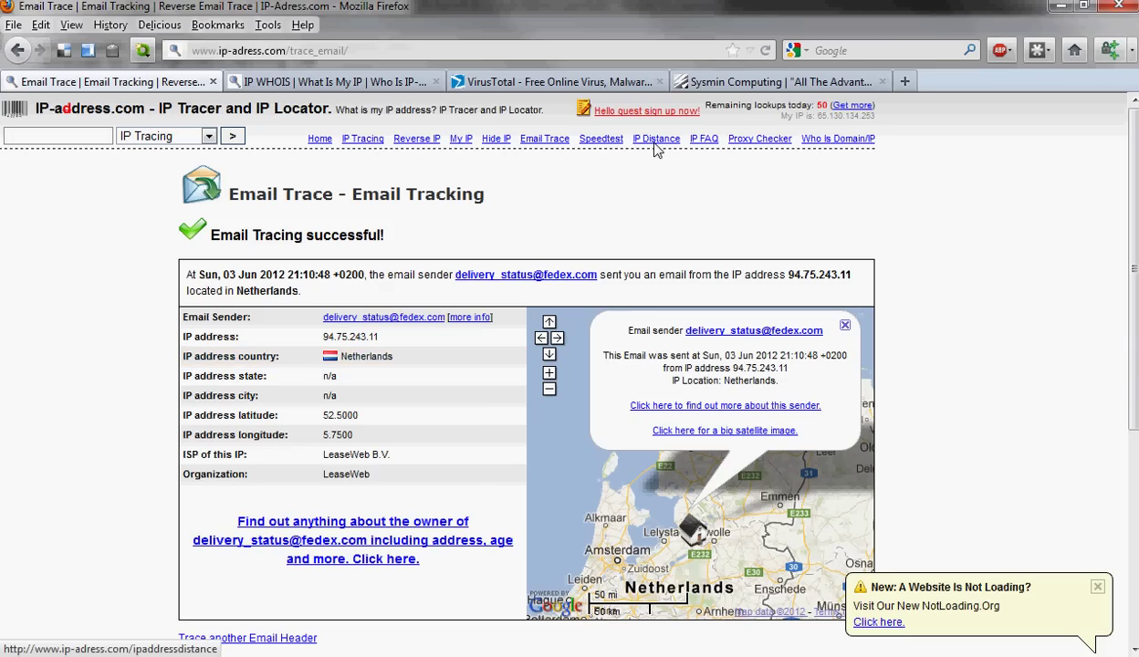
Open IP-Adress.com's Whois page, and copy the domain digital.searchlitecyprus.net from the Return-path line of Thunderbird's message source.
click(820, 143)
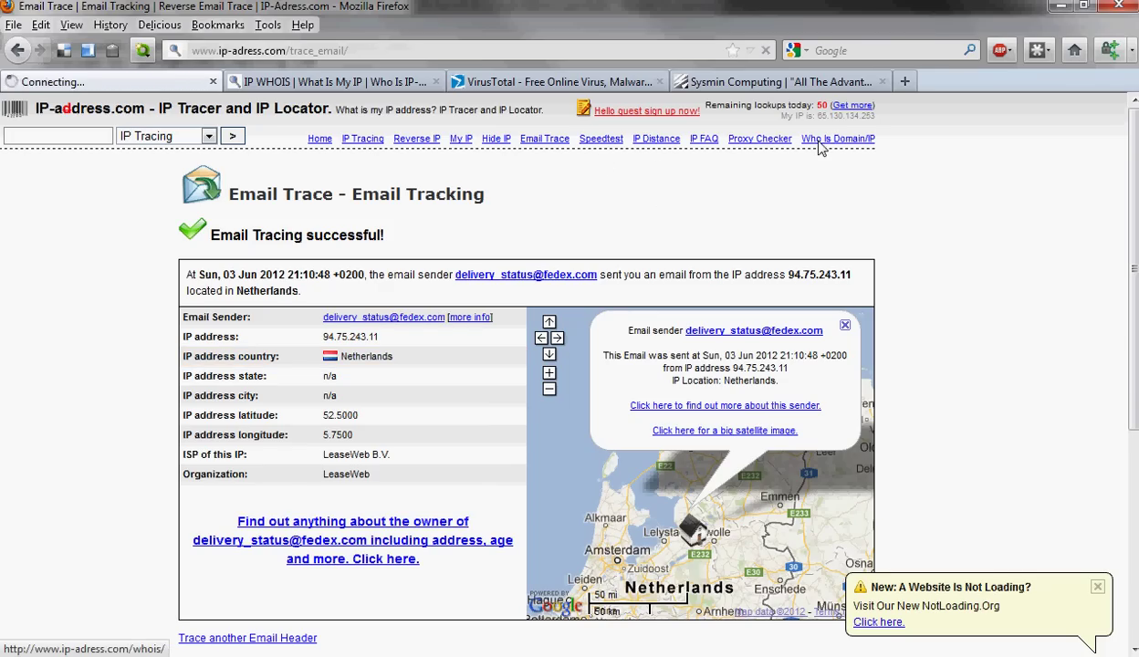
mouse_move(301, 656)
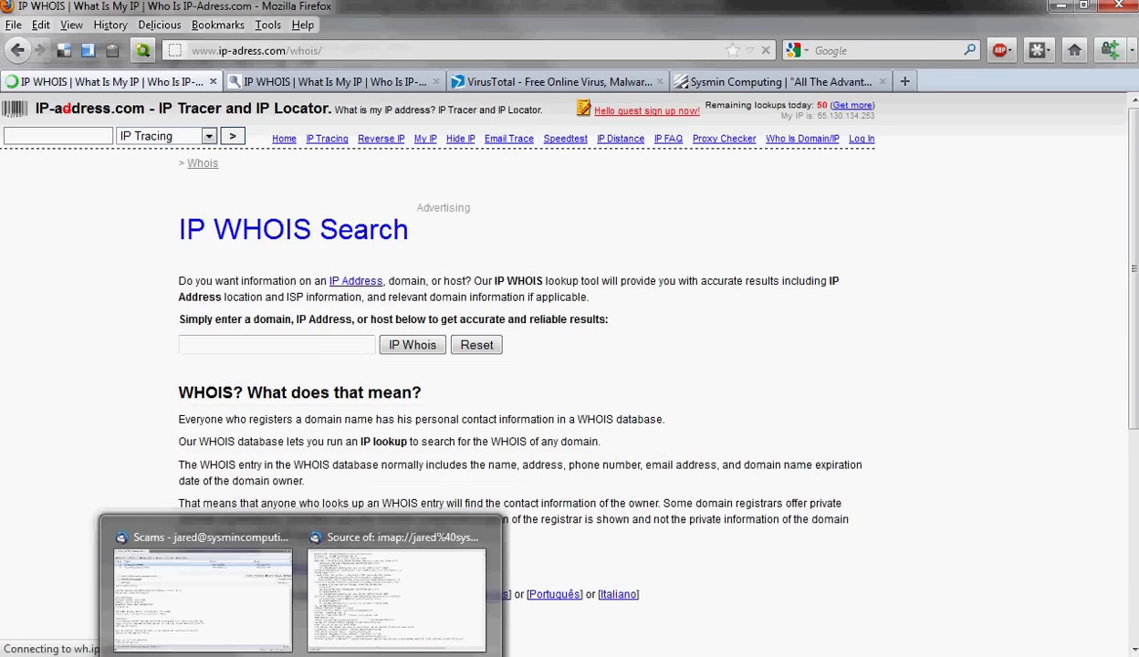
click(397, 594)
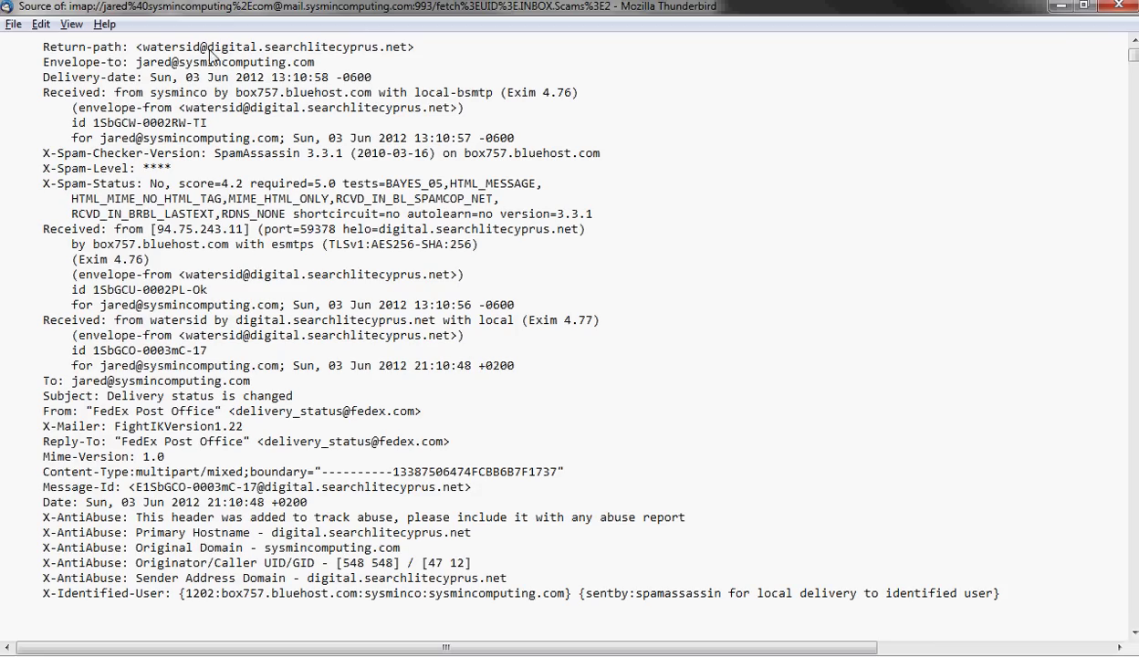
drag(209, 52, 410, 52)
key(ctrl+c)
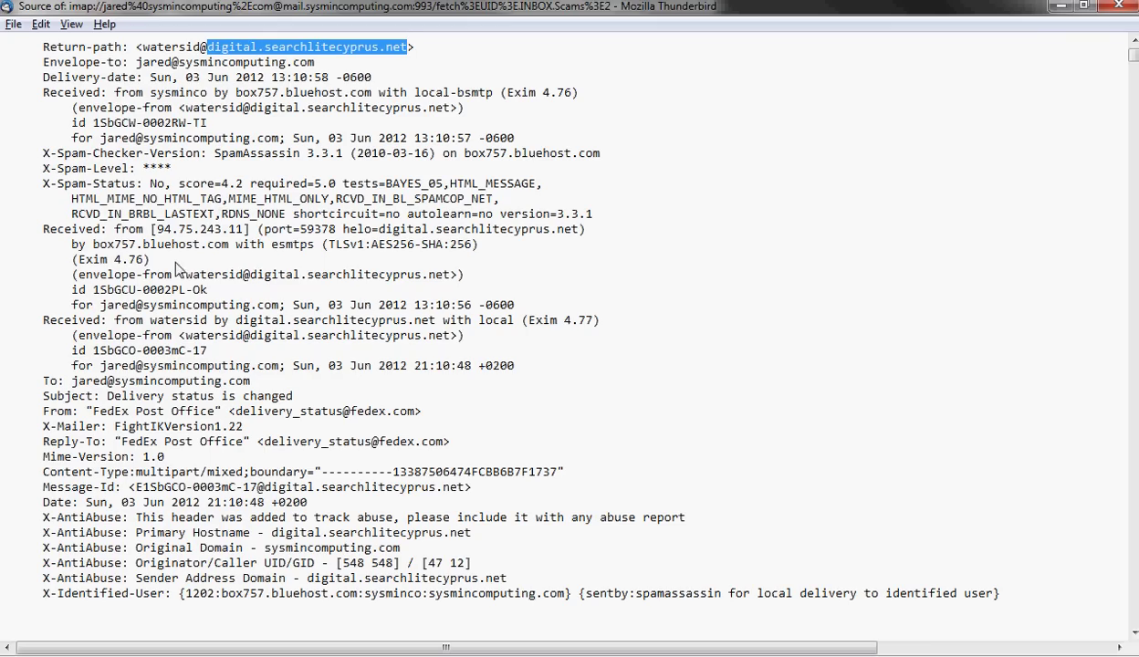
click(240, 234)
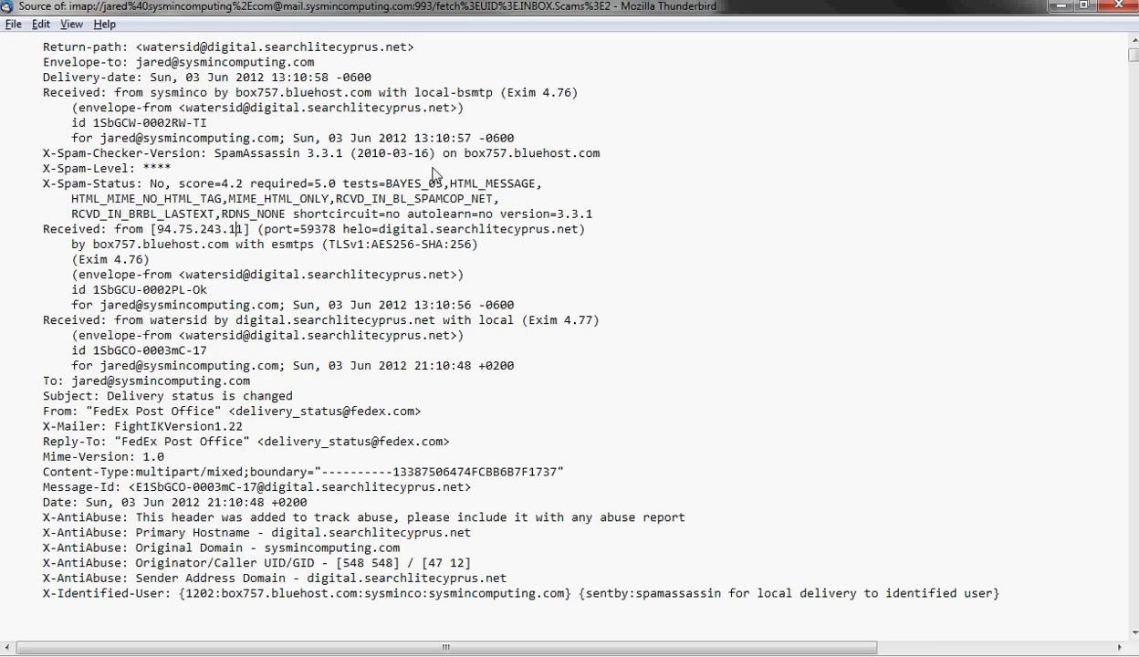
Run an IP Whois lookup for digital.searchlitecyprus.net on the IP WHOIS Search page in Firefox.
key(alt+Tab)
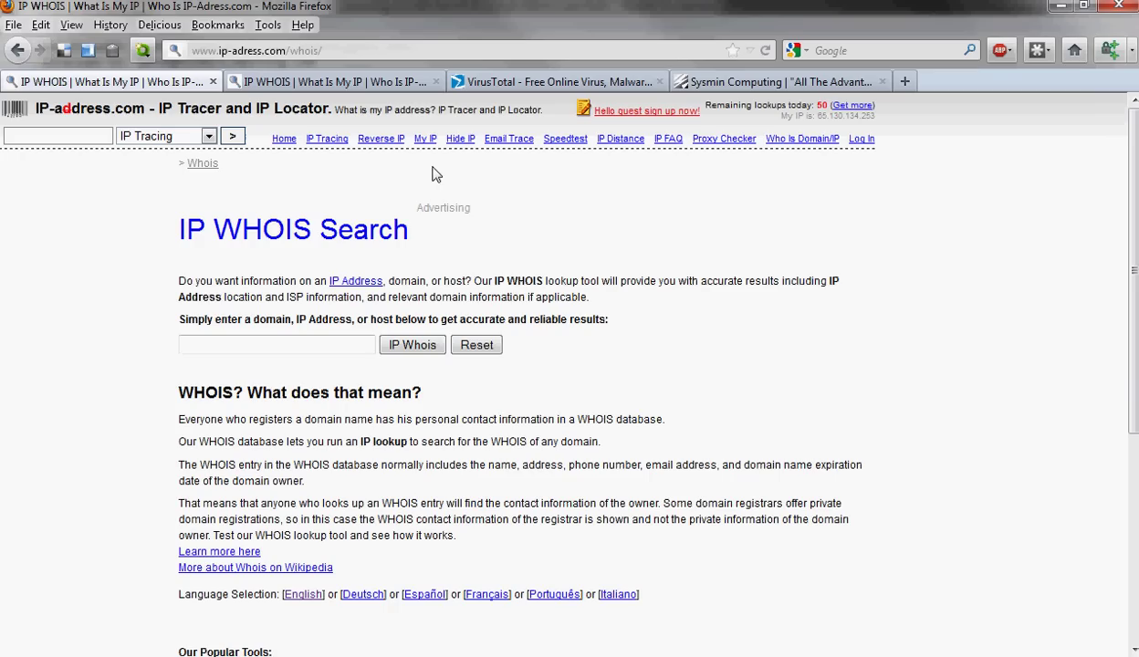
click(297, 348)
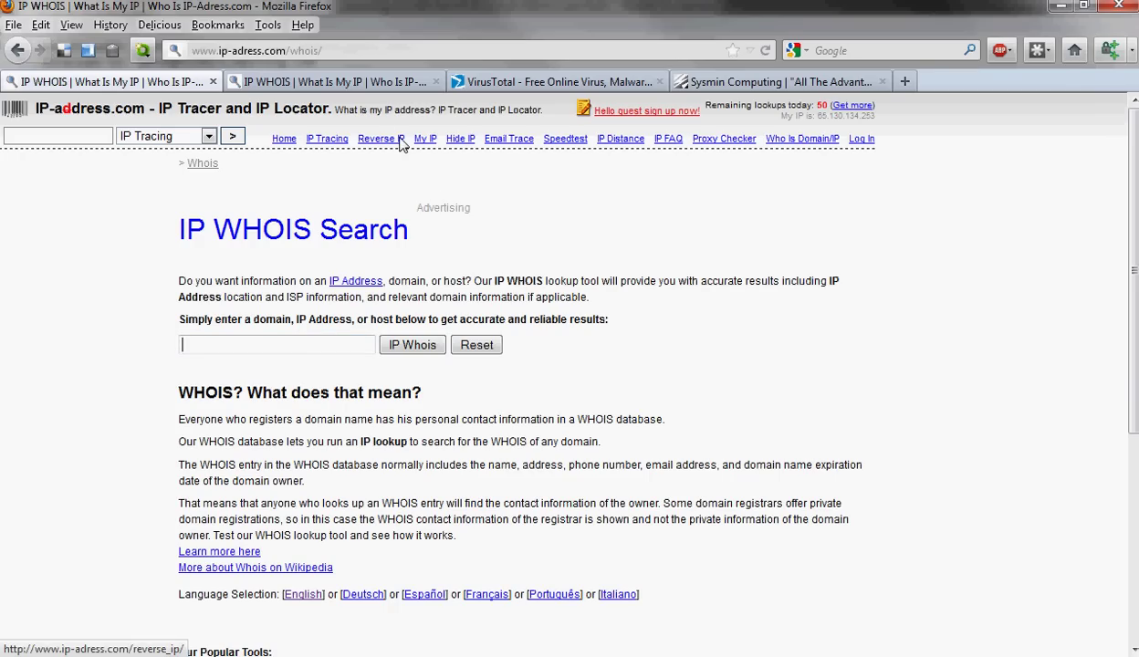
key(ctrl+v)
click(411, 340)
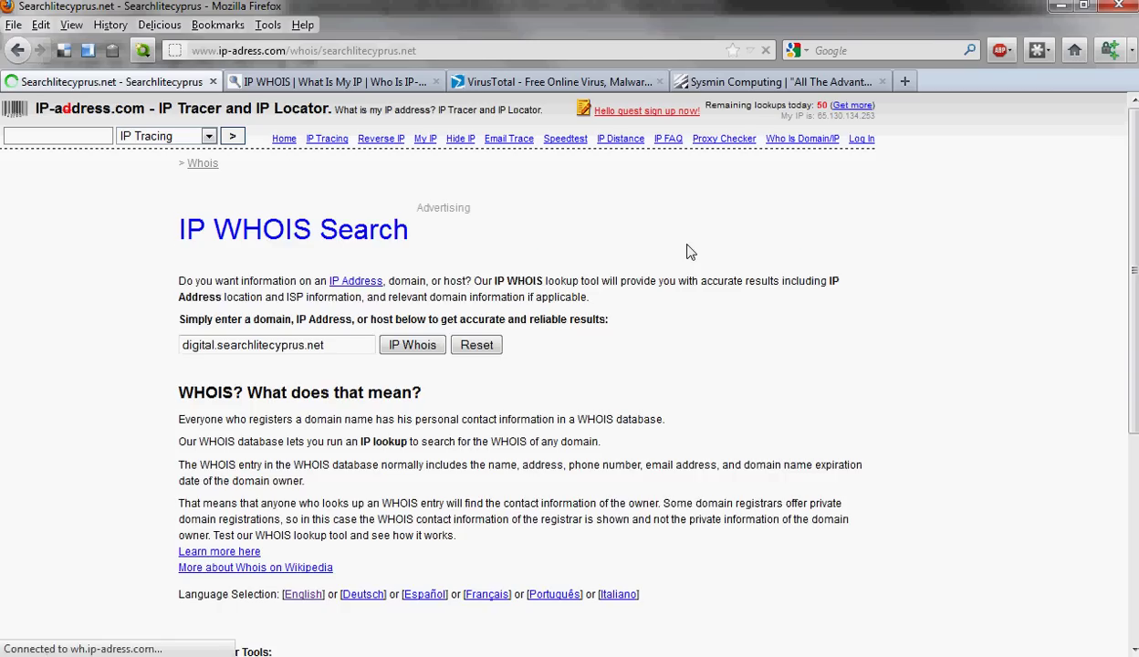
Examine the Searchlitecyprus.net Whois report, covering the referral URL, contact email, registrant, nameservers and server location.
scroll(391, 384, down, 4)
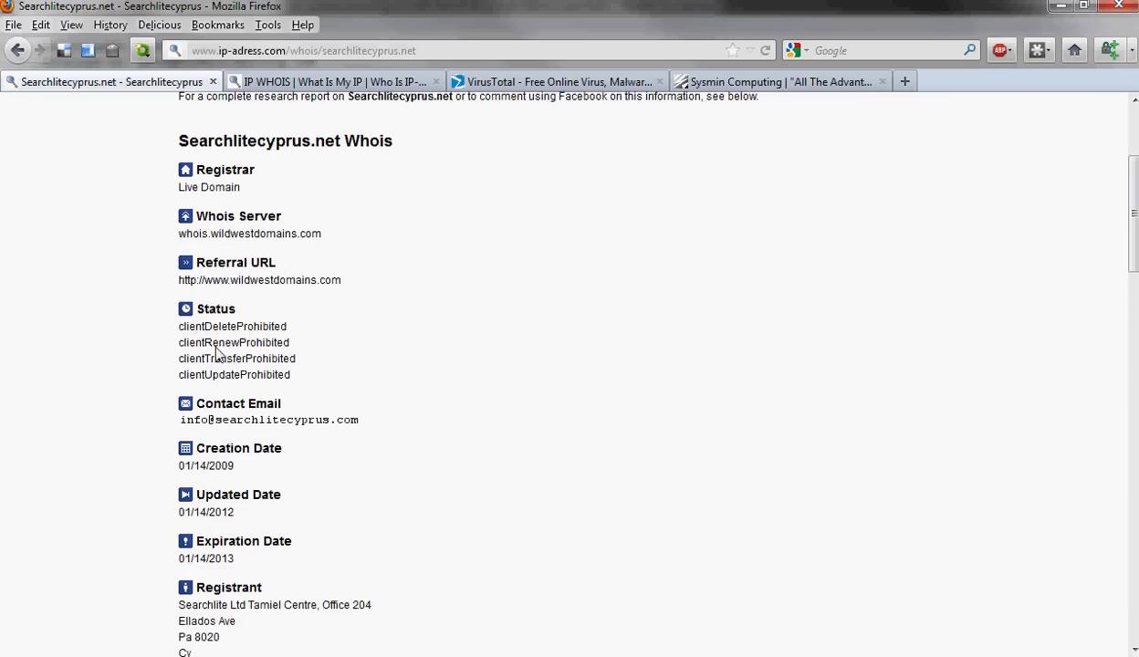
double_click(186, 281)
drag(319, 294, 330, 288)
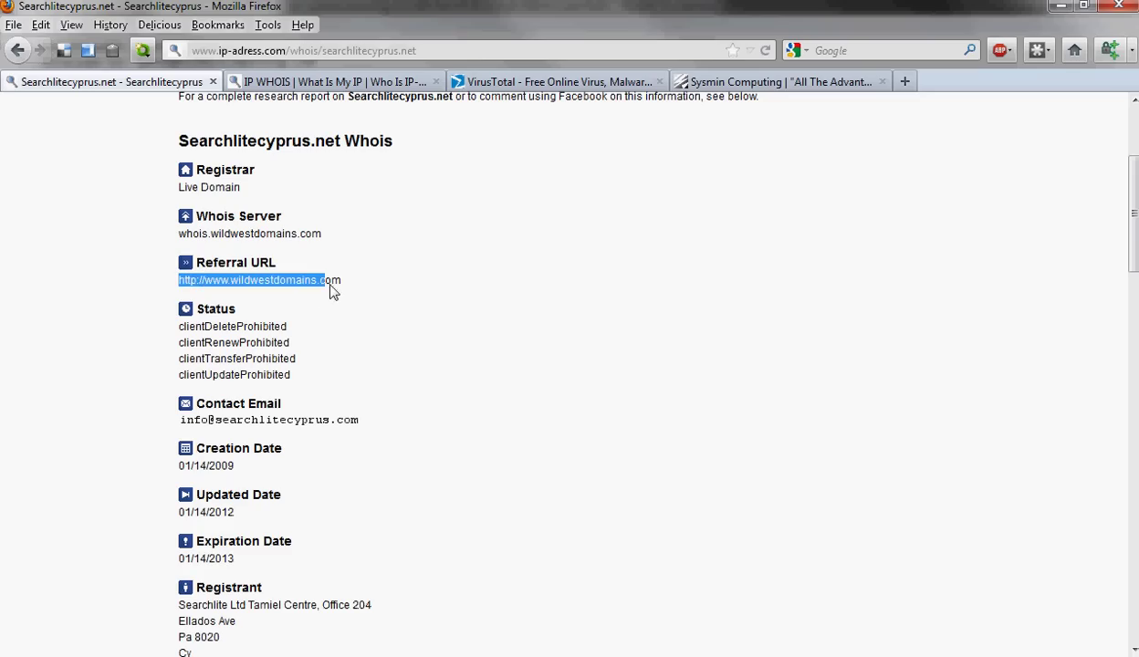
click(389, 289)
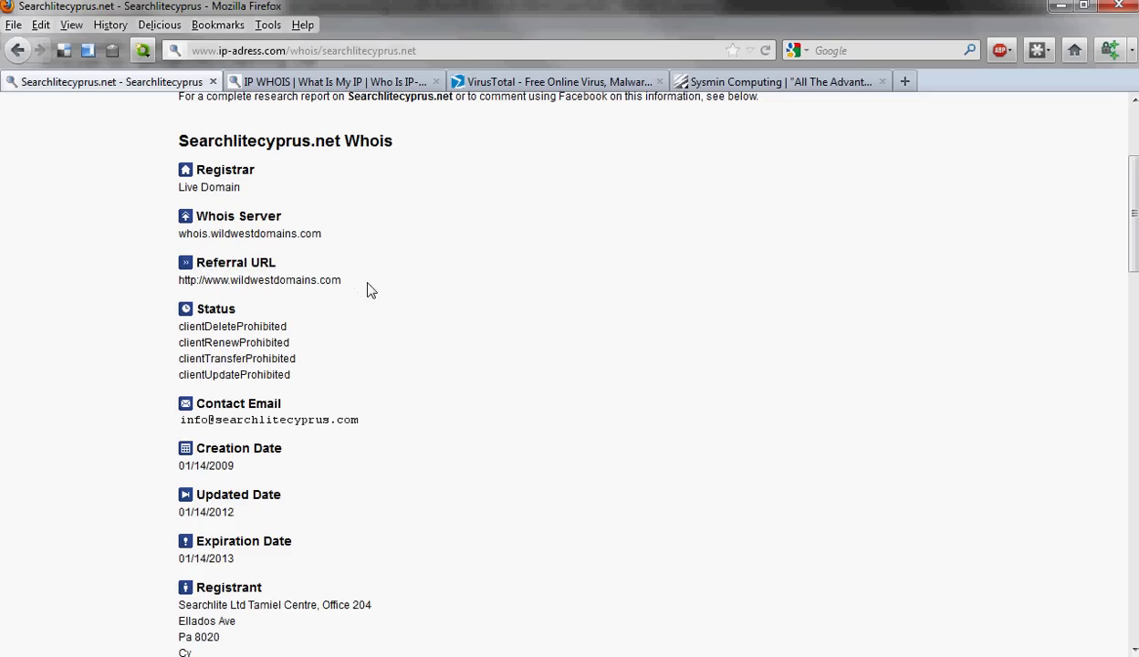
scroll(371, 289, down, 4)
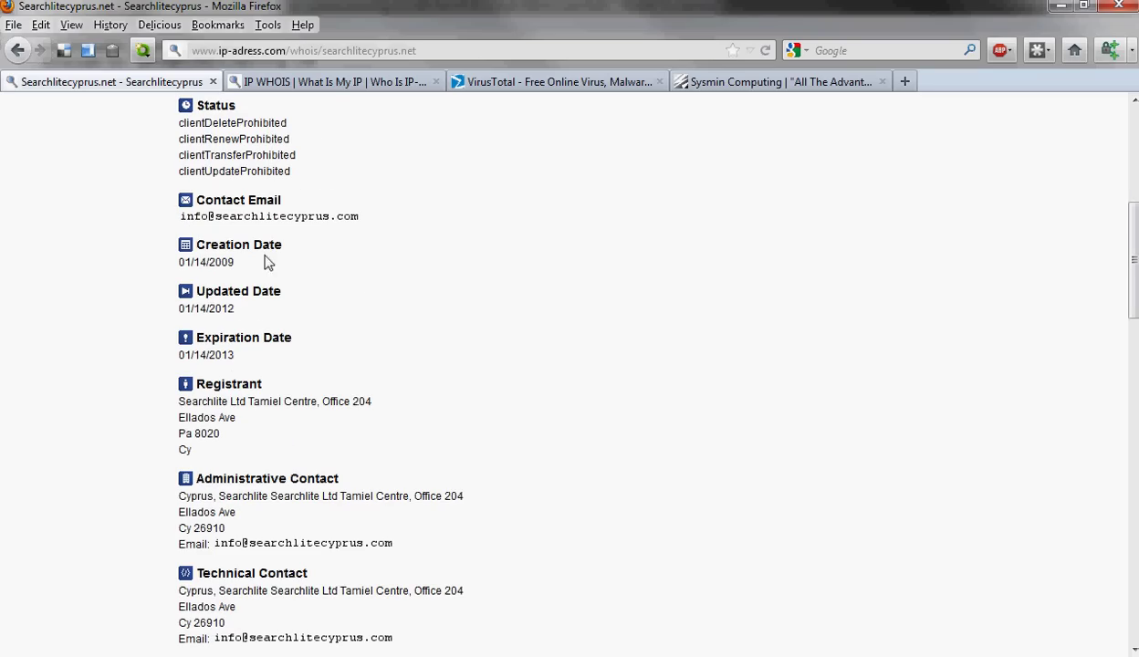
drag(182, 223, 329, 212)
scroll(488, 317, down, 2)
scroll(487, 322, down, 2)
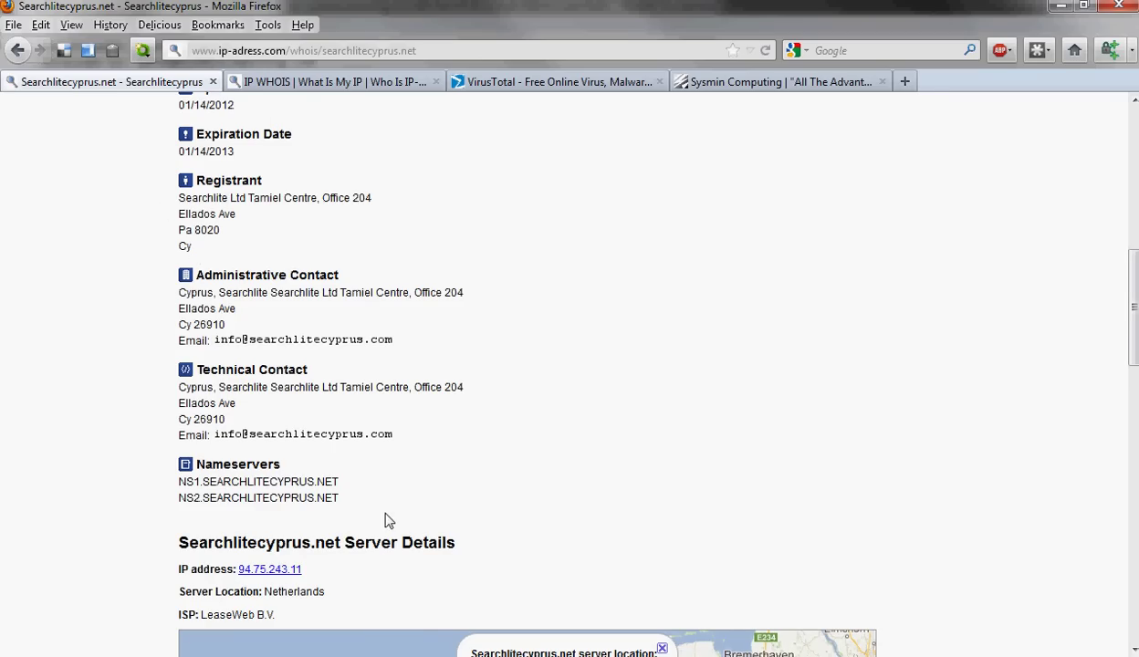
scroll(364, 492, down, 10)
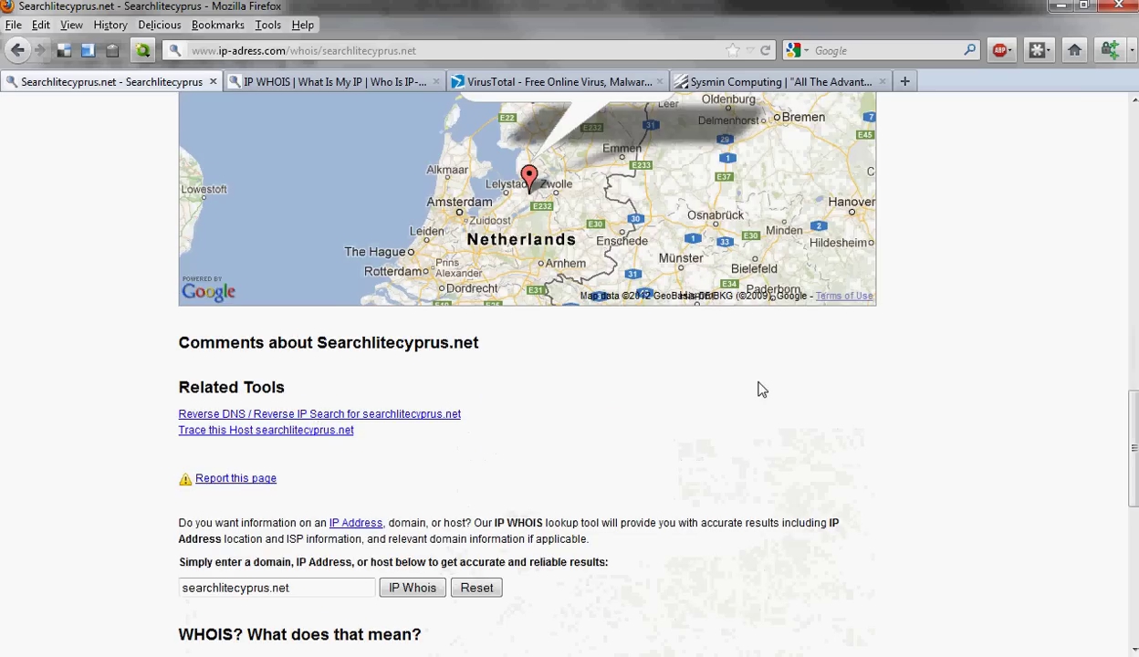
scroll(758, 386, up, 4)
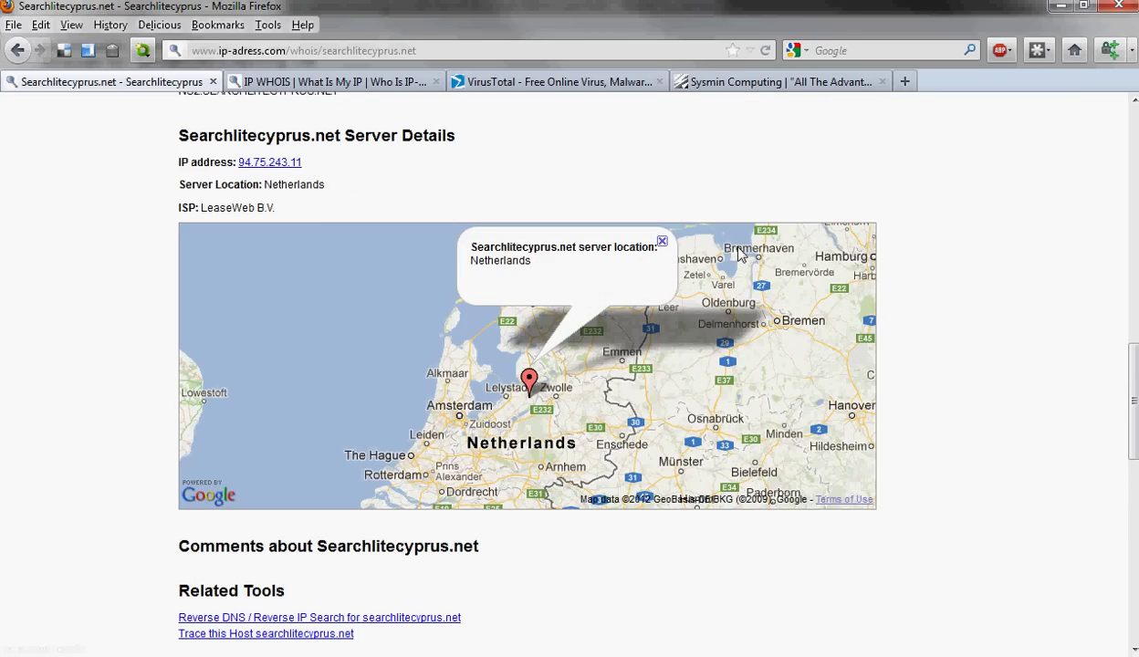
scroll(733, 275, up, 20)
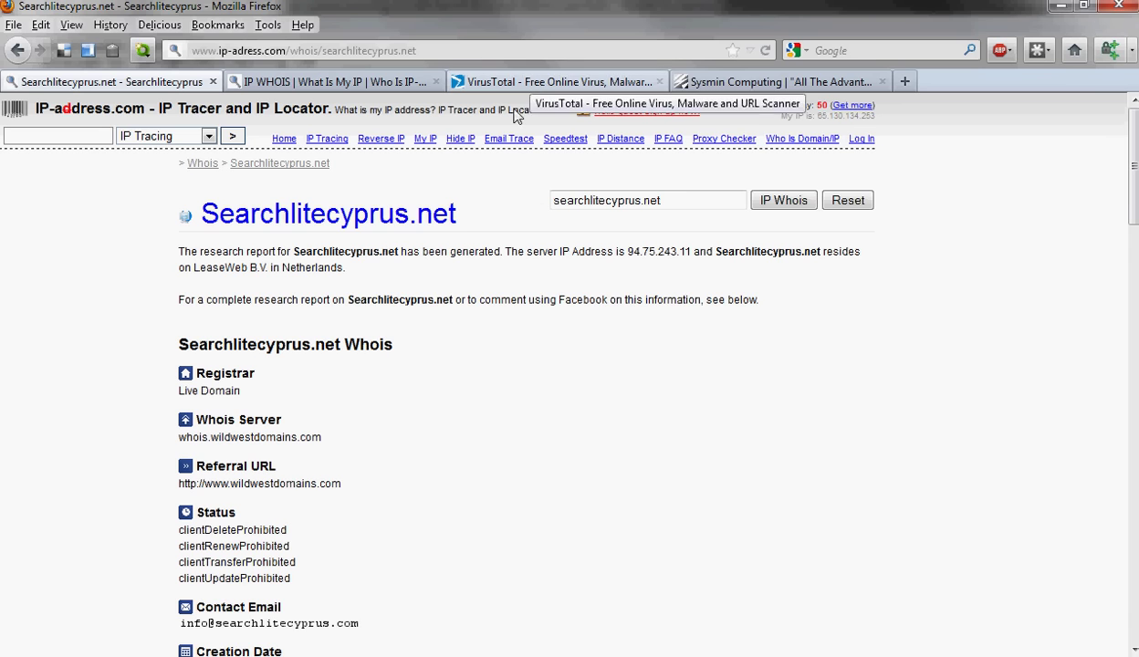
Close the message source window, and point out the zip attachment of the "Delivery status is changed" email in Thunderbird.
mouse_move(407, 612)
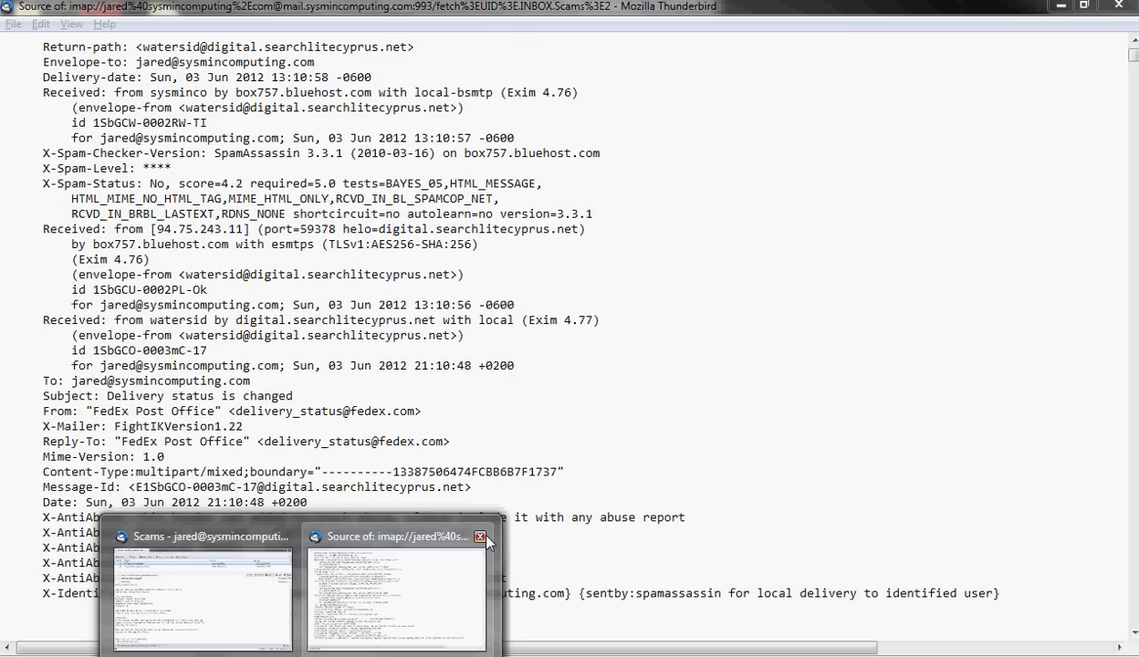
click(481, 538)
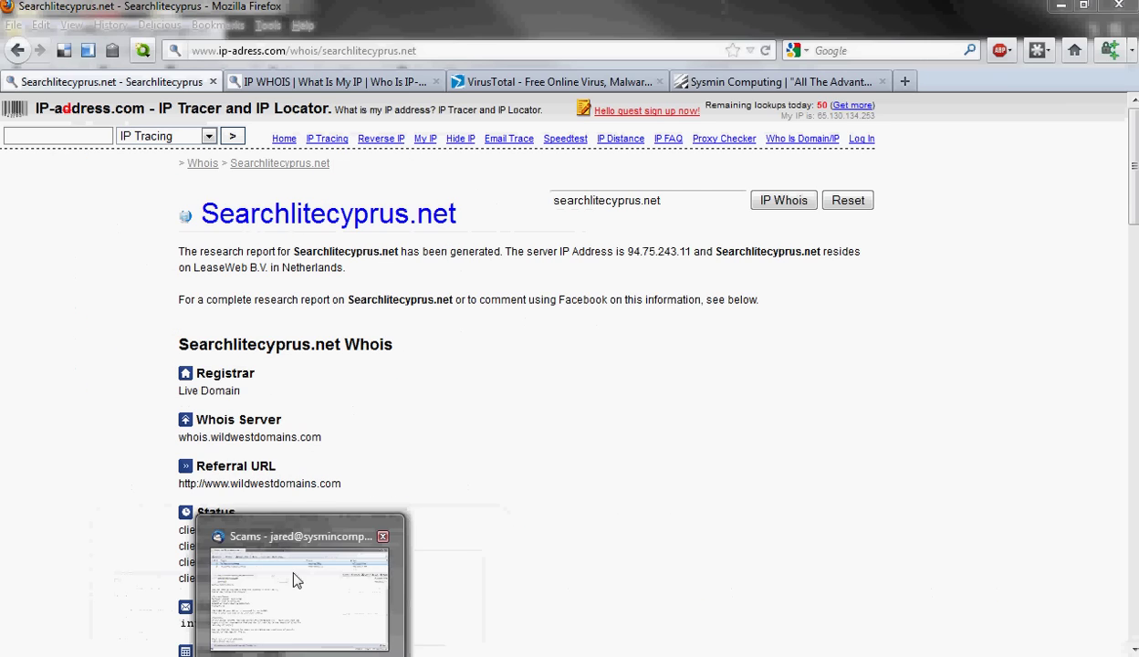
click(332, 583)
click(169, 645)
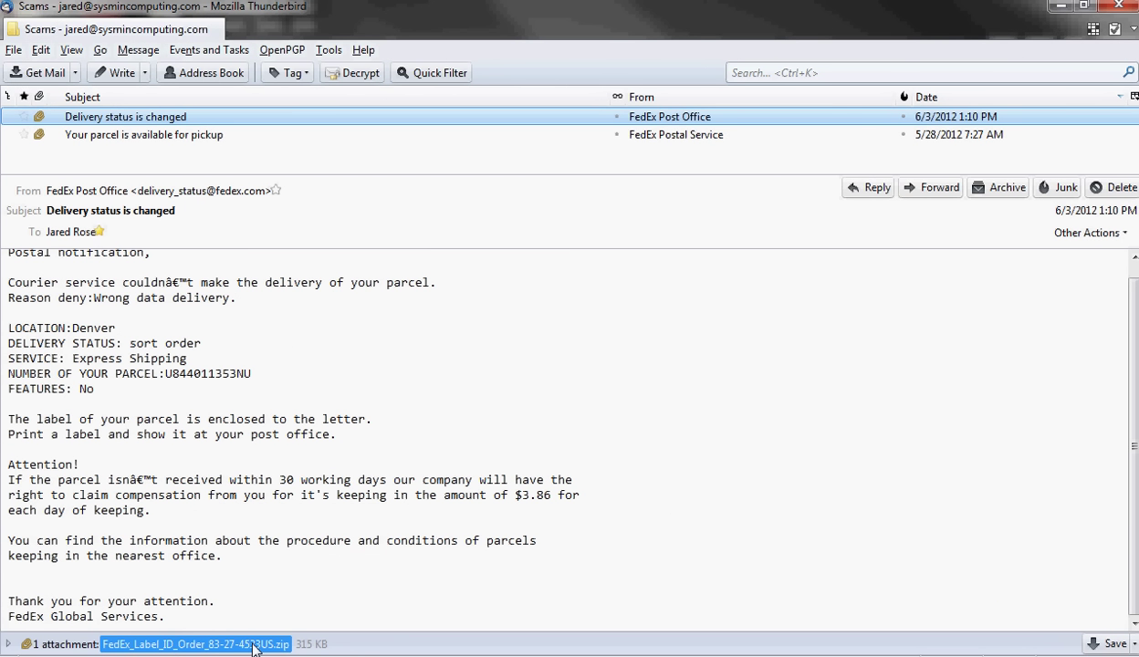
click(445, 433)
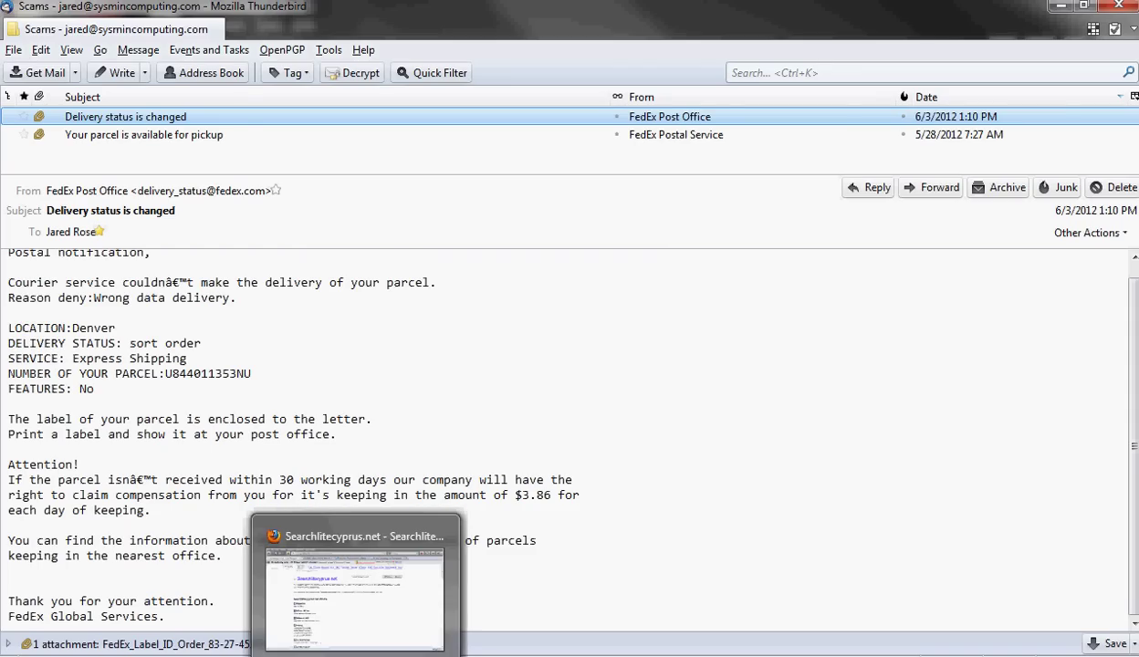
click(182, 647)
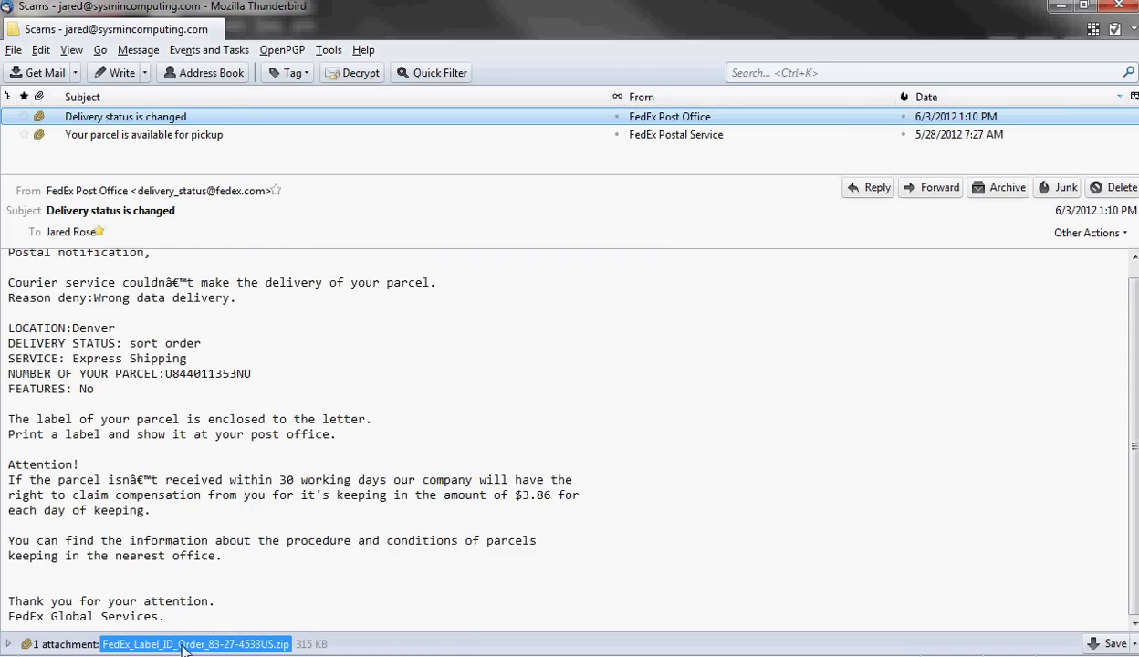
Switch to Firefox and close both IP-Adress.com Whois pages to bring up VirusTotal.
double_click(183, 646)
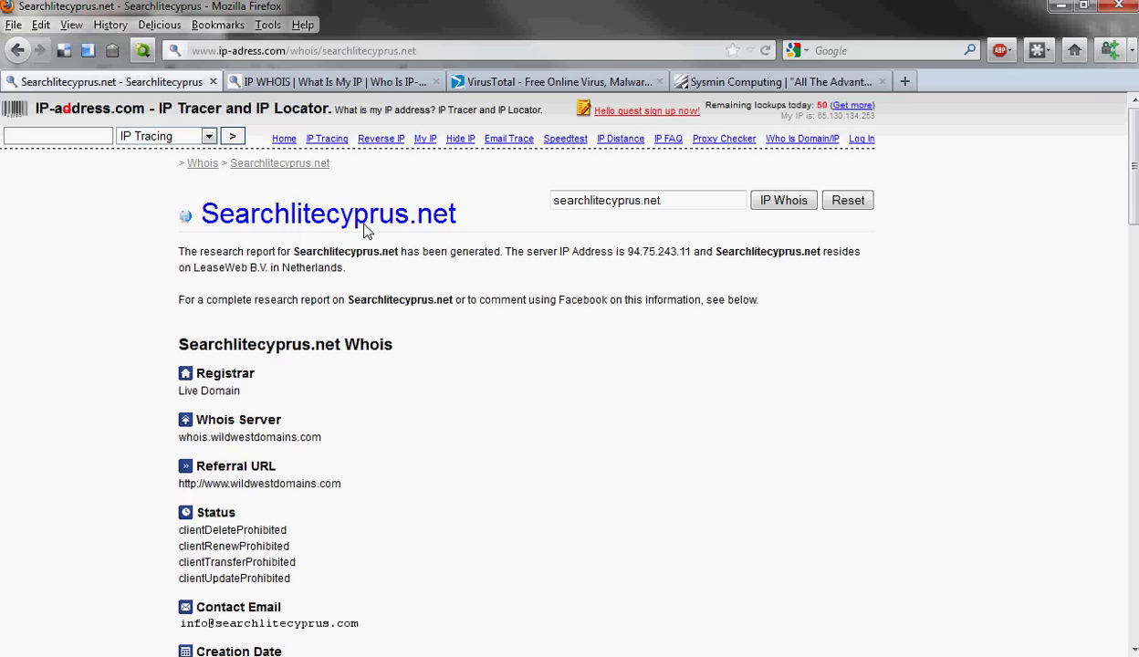
click(213, 82)
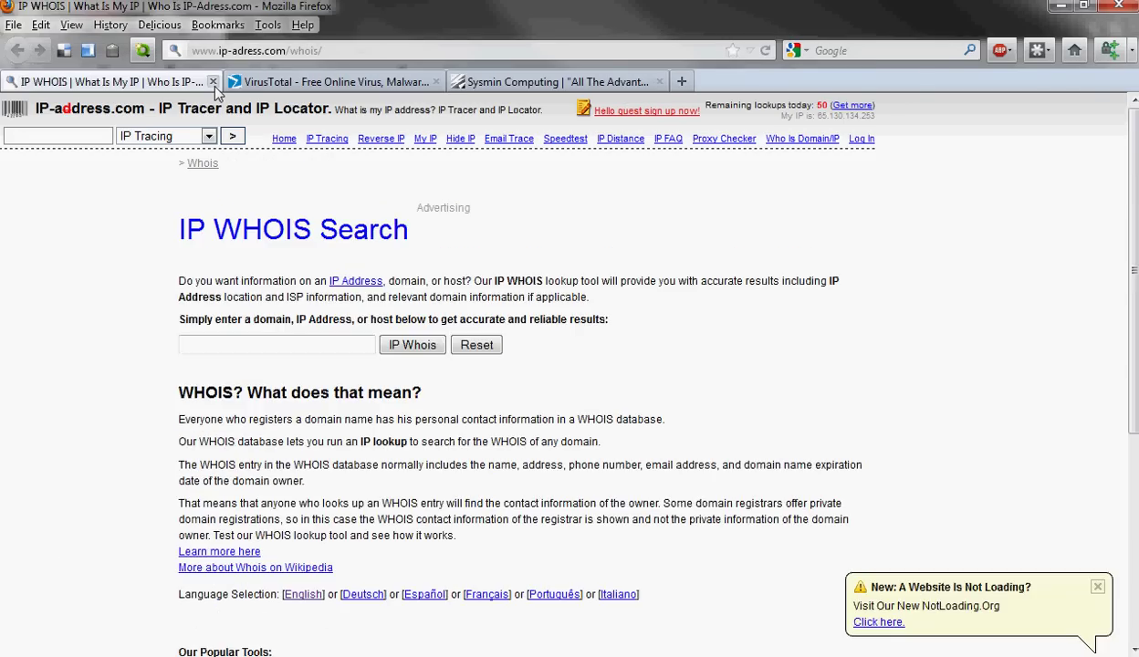
click(213, 82)
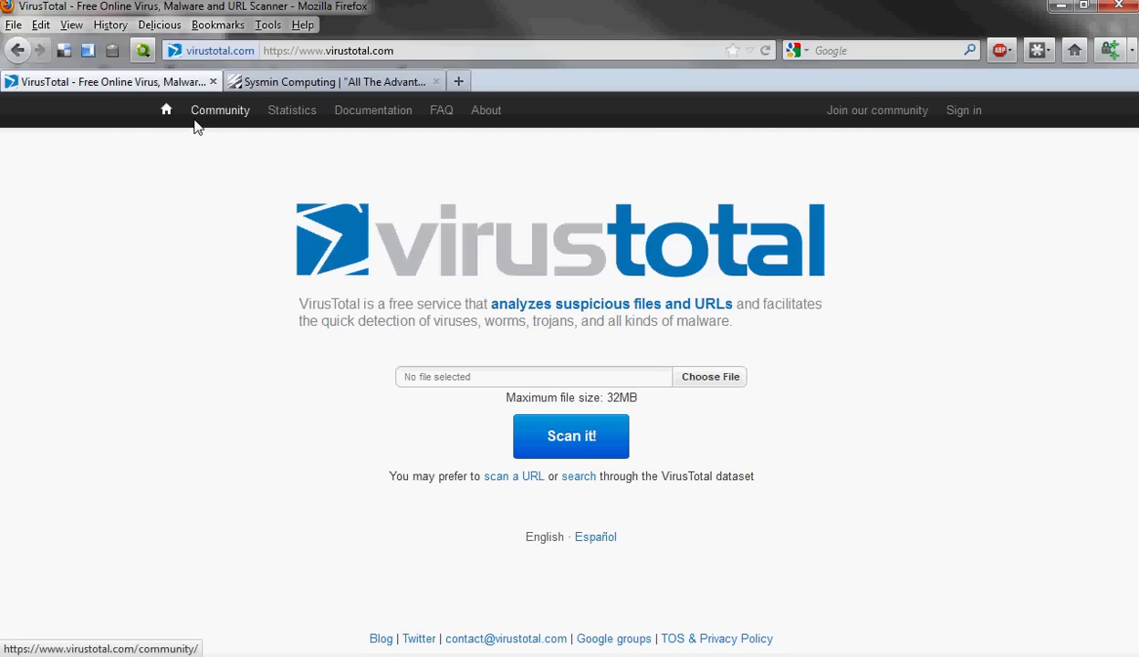
Submit FedEx_Label_ID_Order_83-27-4533US.zip.bad from the shred folder to VirusTotal for scanning.
click(729, 377)
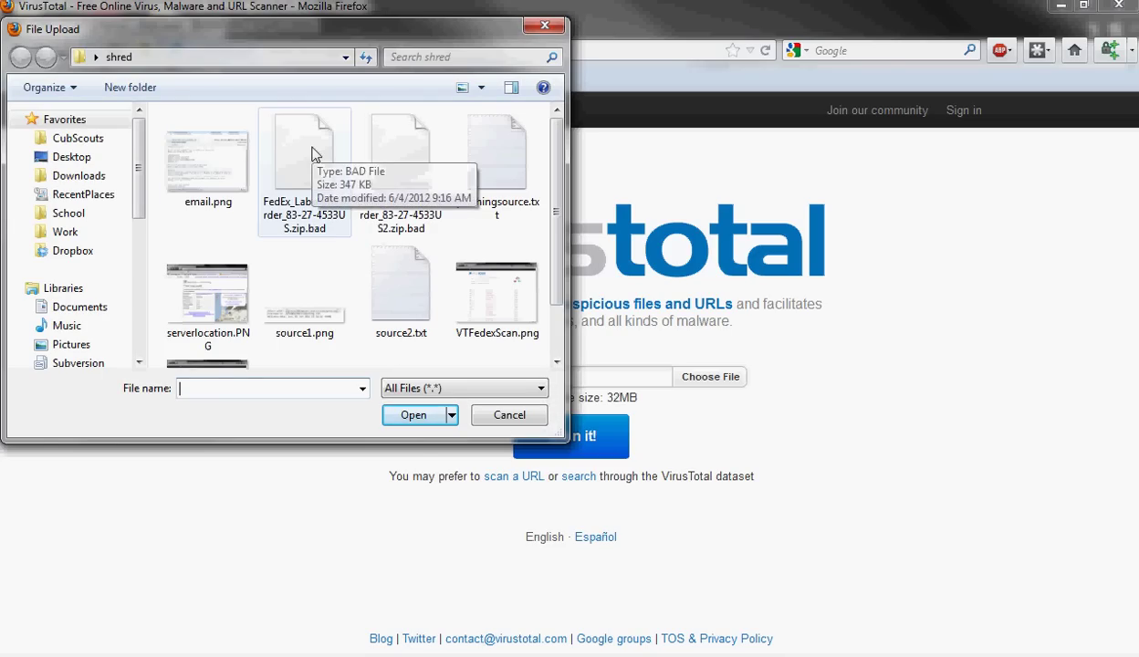
click(311, 156)
click(407, 418)
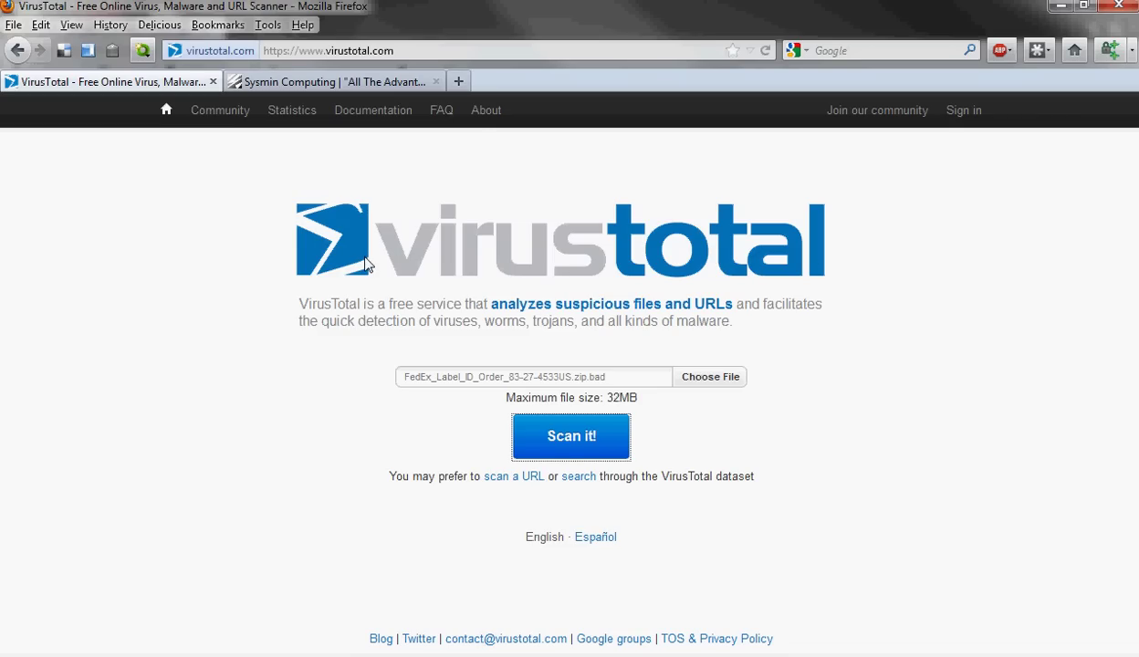
click(568, 444)
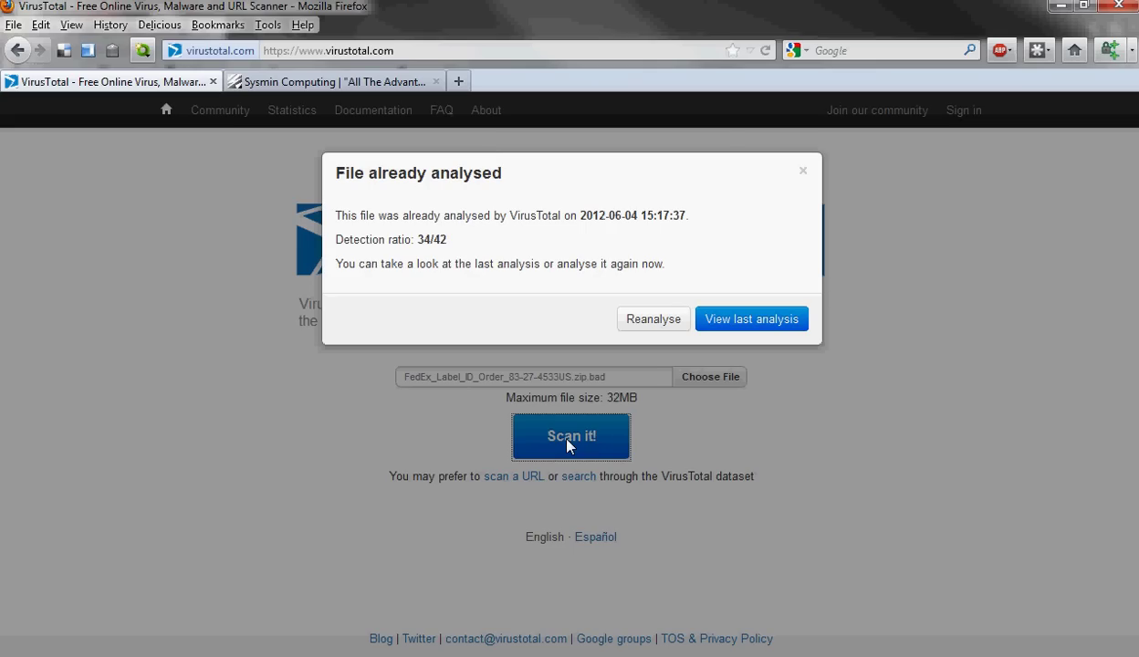
Open the last VirusTotal analysis of the file and look through the results of each antivirus engine.
click(767, 318)
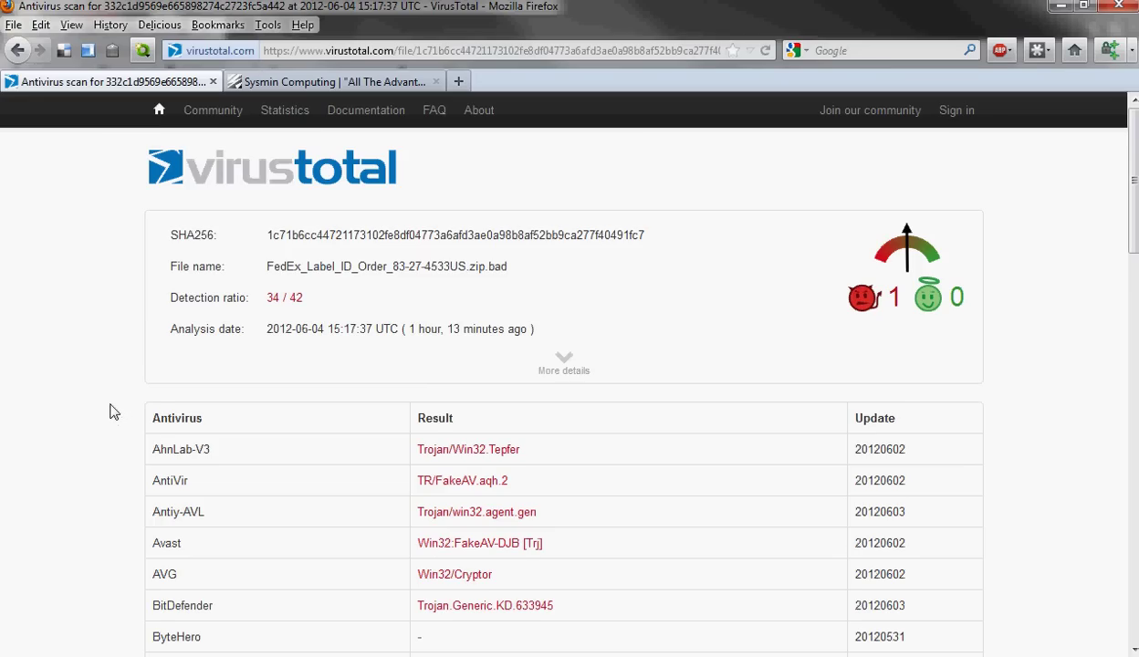
scroll(111, 409, down, 4)
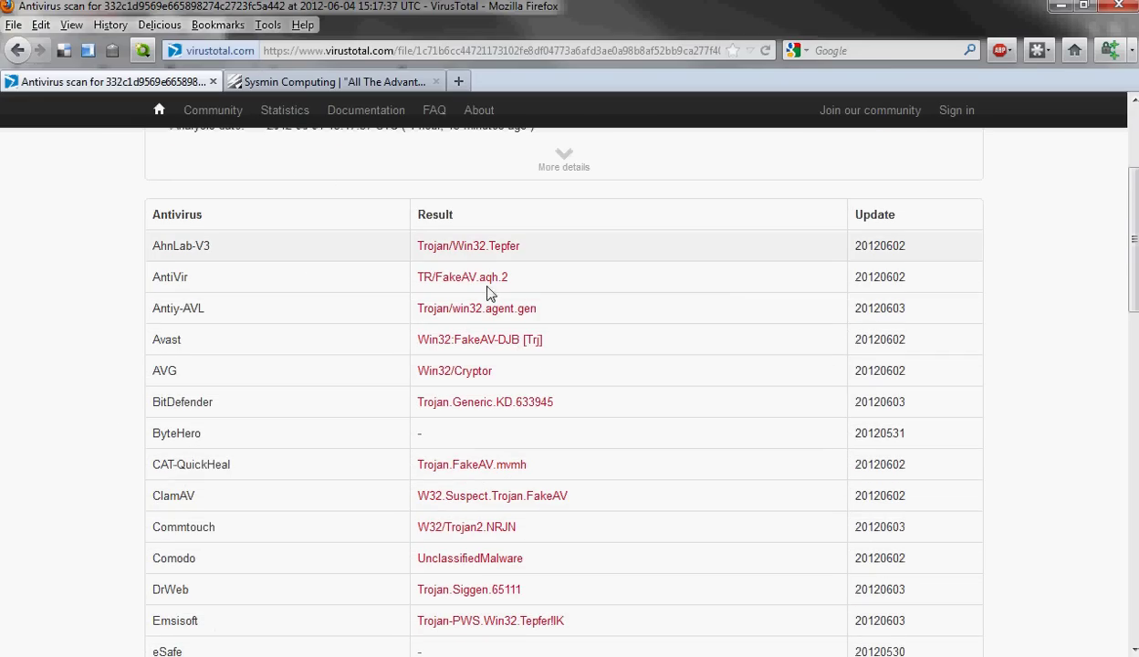
scroll(466, 311, down, 4)
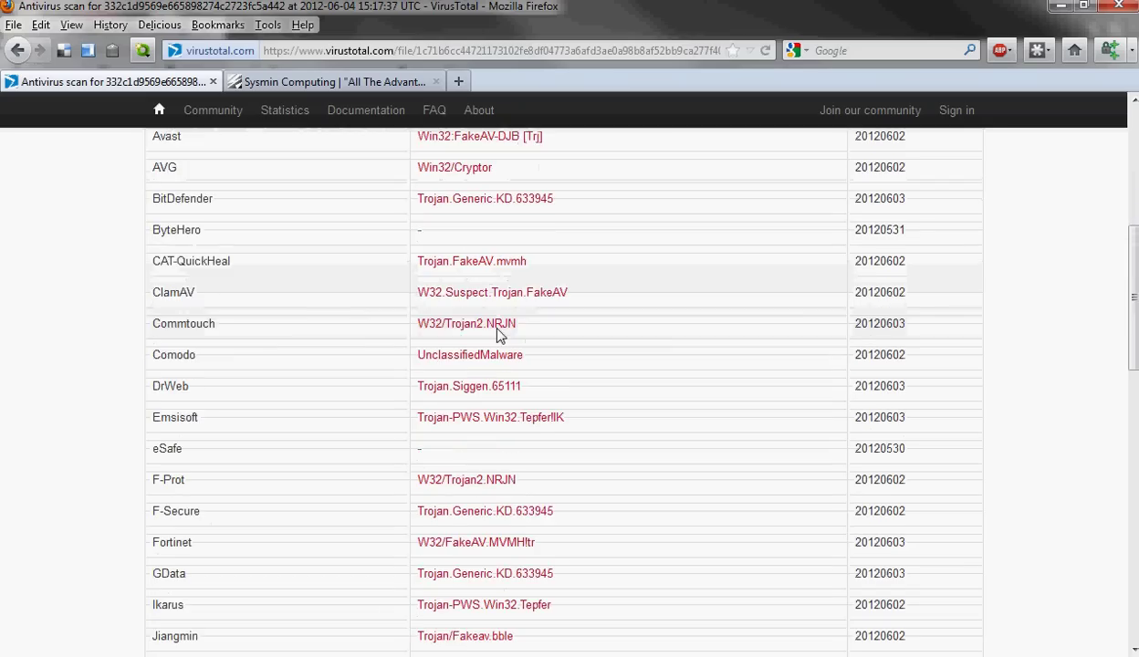
scroll(489, 340, down, 4)
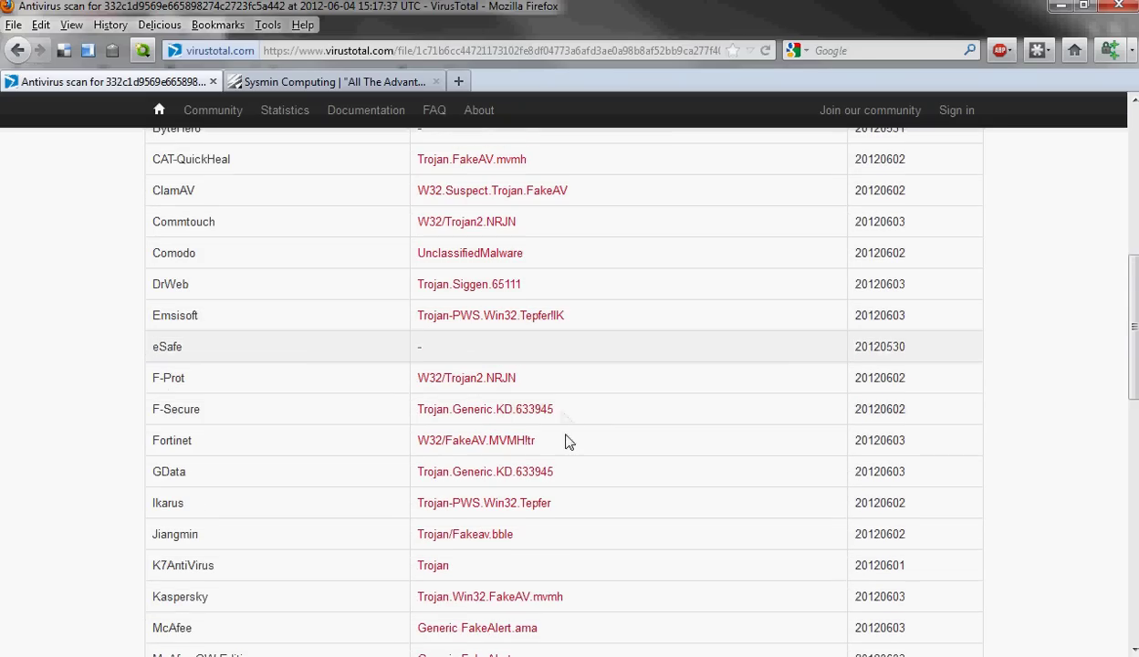
scroll(559, 424, down, 4)
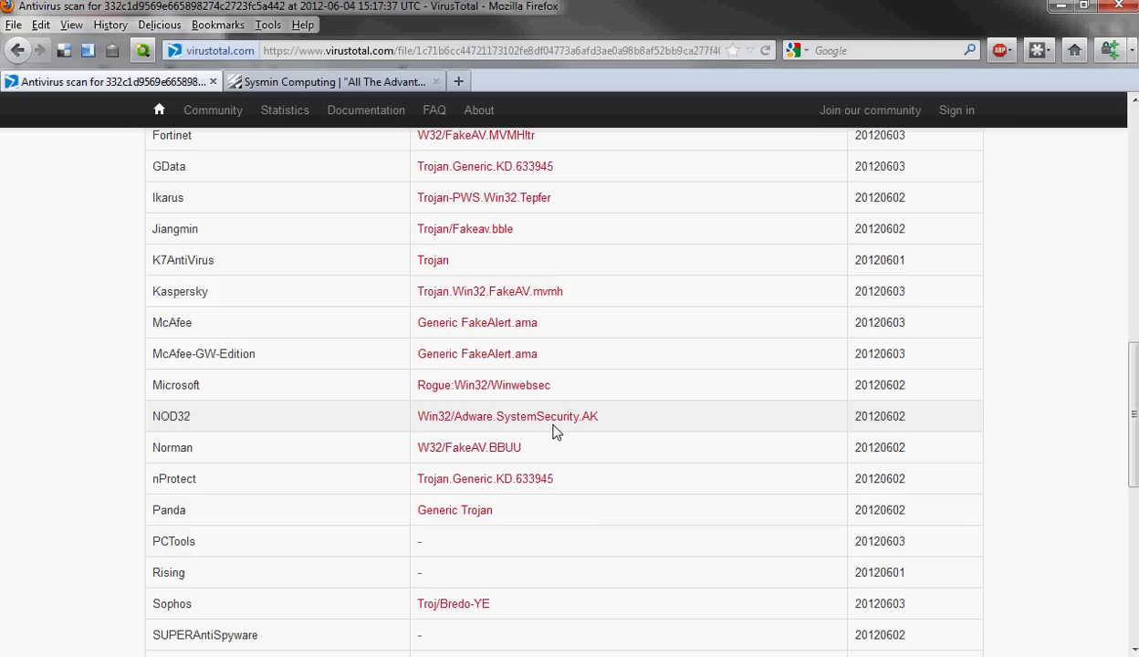
Review the VirusTotal report's detection ratio and the full antivirus results table down to the comments section, and return to the file summary.
scroll(555, 427, up, 16)
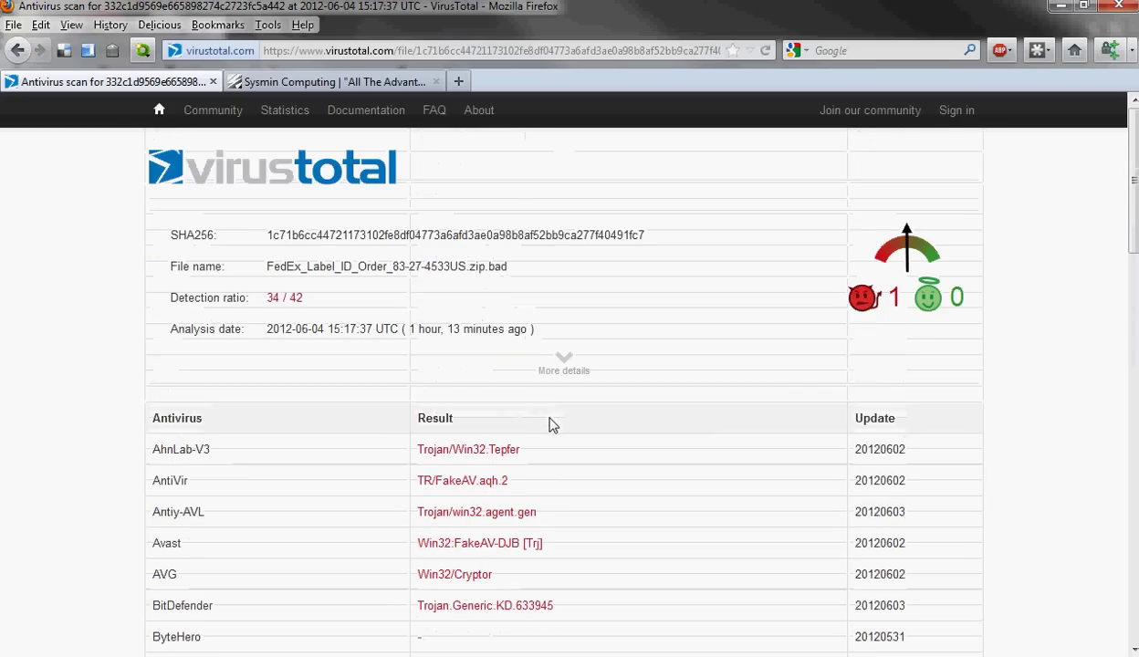
scroll(999, 391, down, 2)
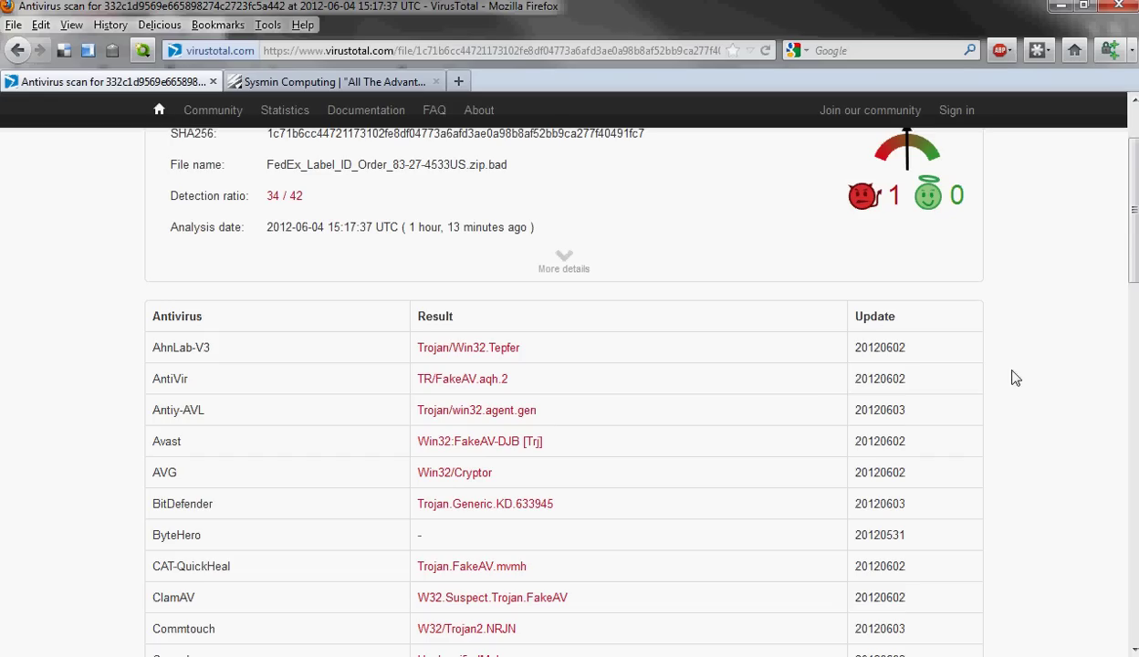
scroll(258, 351, down, 4)
scroll(258, 351, down, 4)
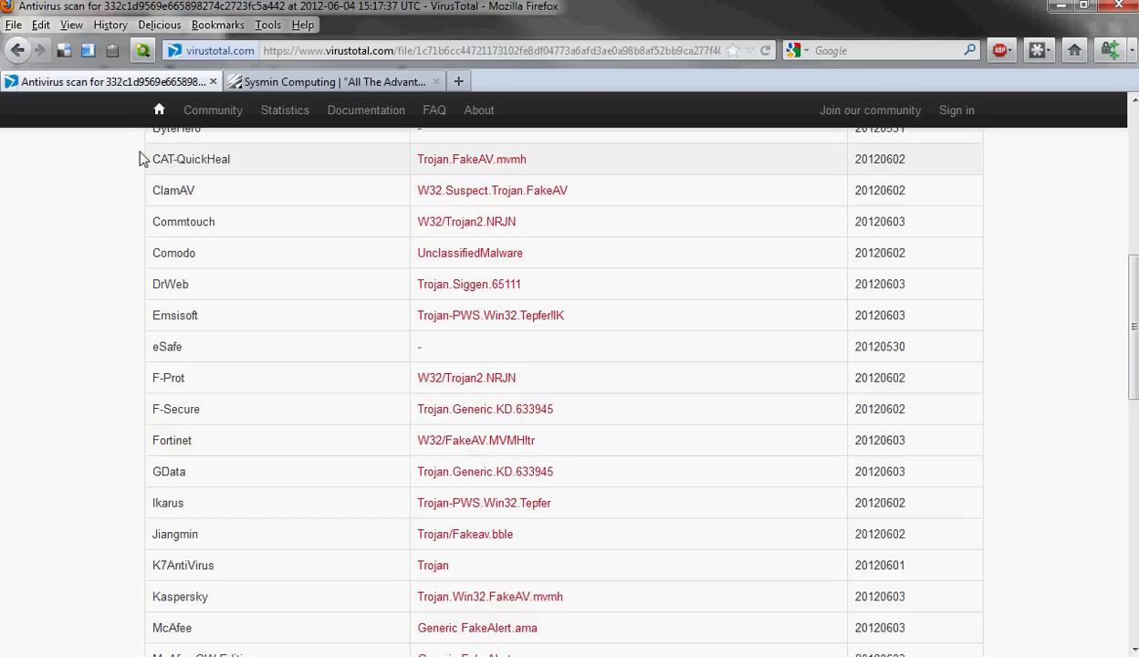
scroll(538, 302, down, 10)
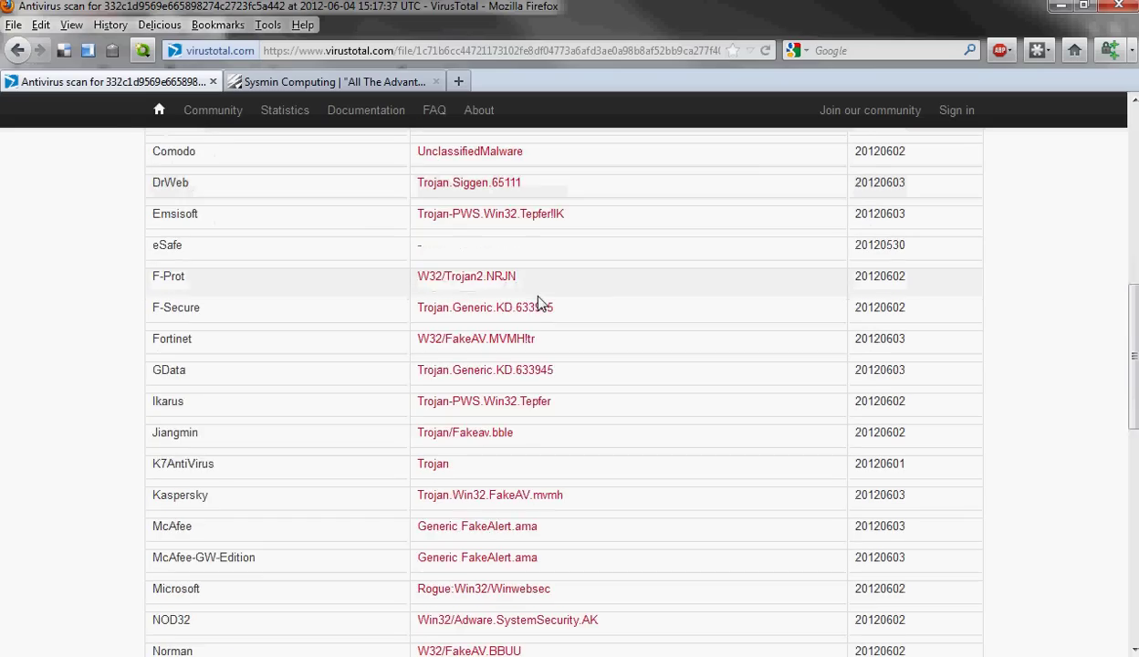
scroll(539, 301, down, 7)
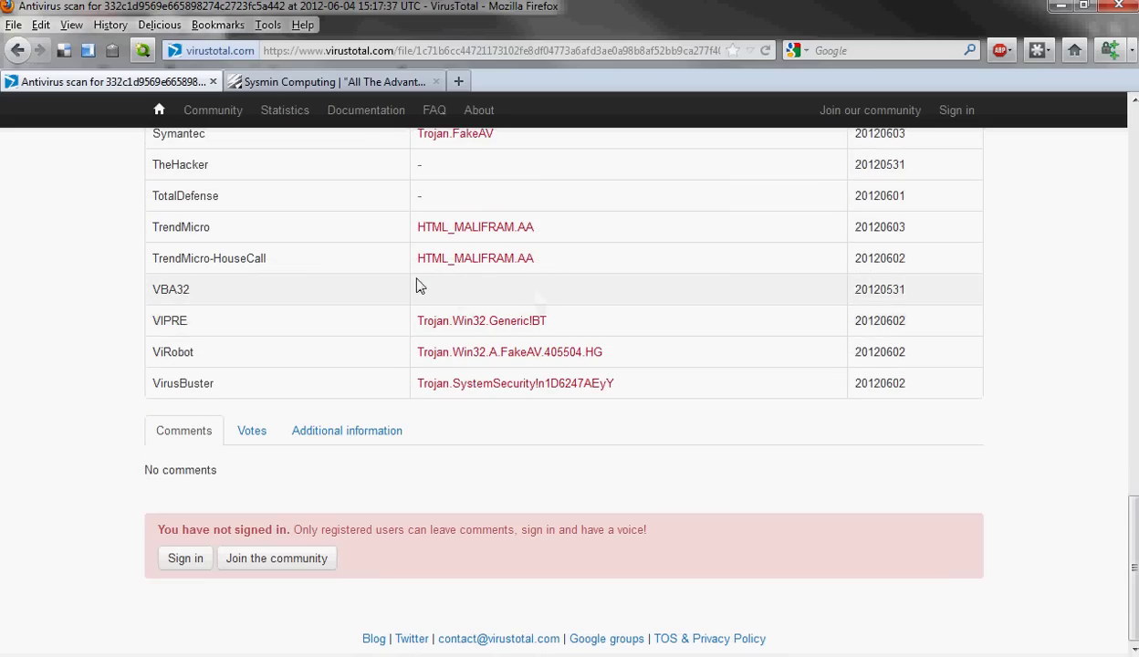
scroll(351, 301, up, 17)
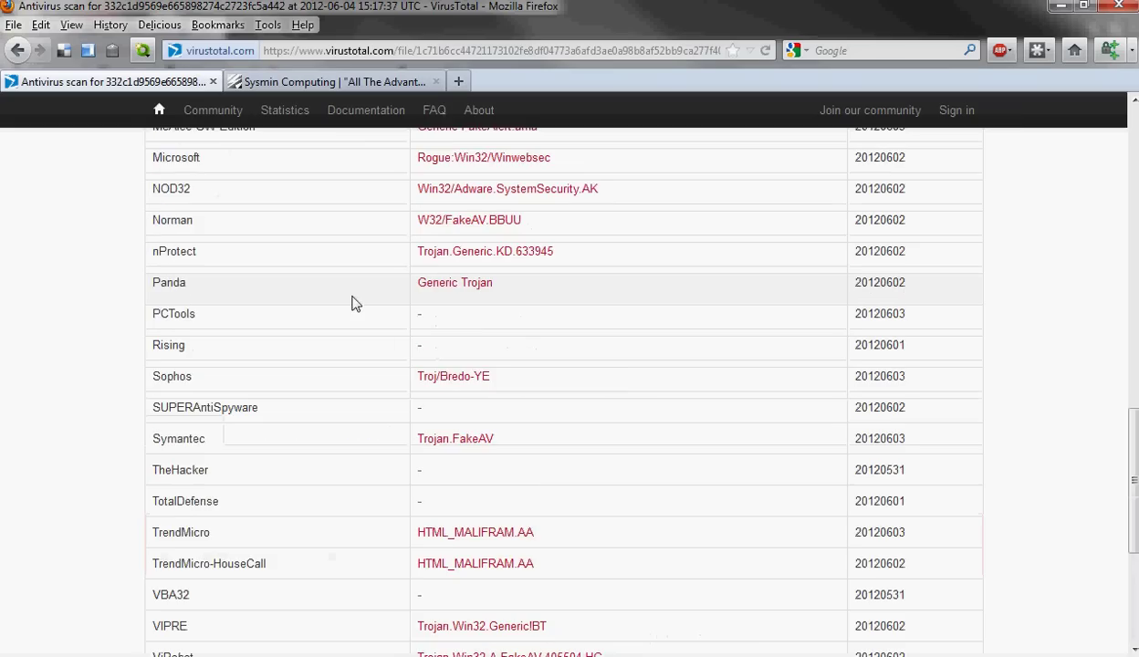
scroll(677, 300, up, 5)
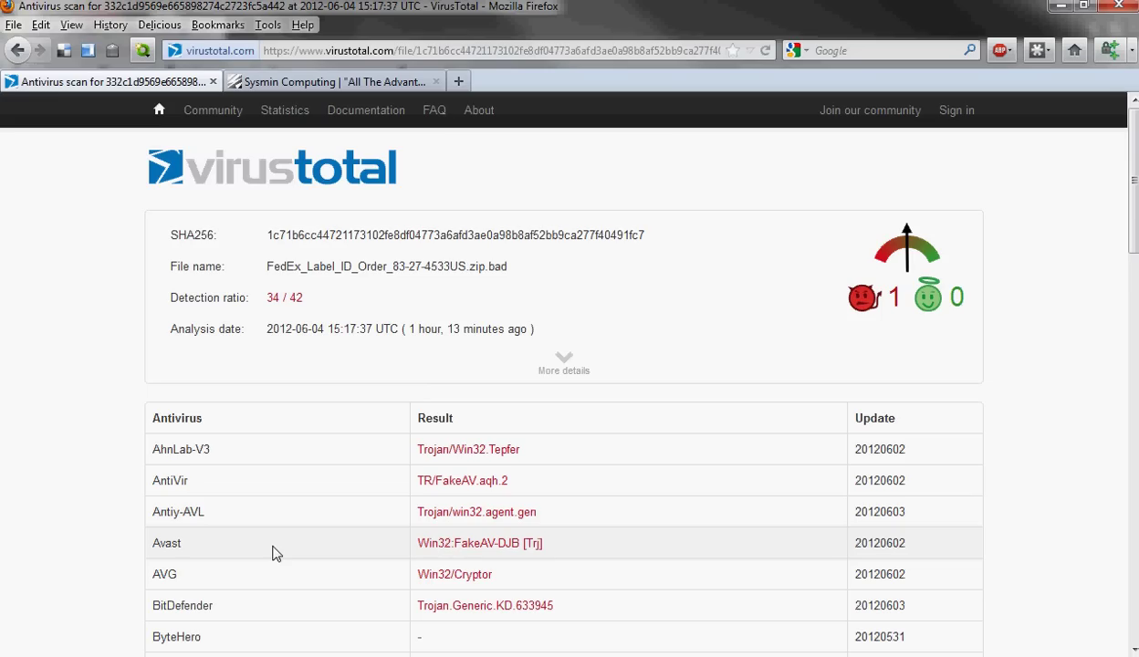
Switch to Thunderbird and highlight the FedEx label zip attachment of the "Delivery status is changed" email, leaving it unopened.
key(alt+Tab)
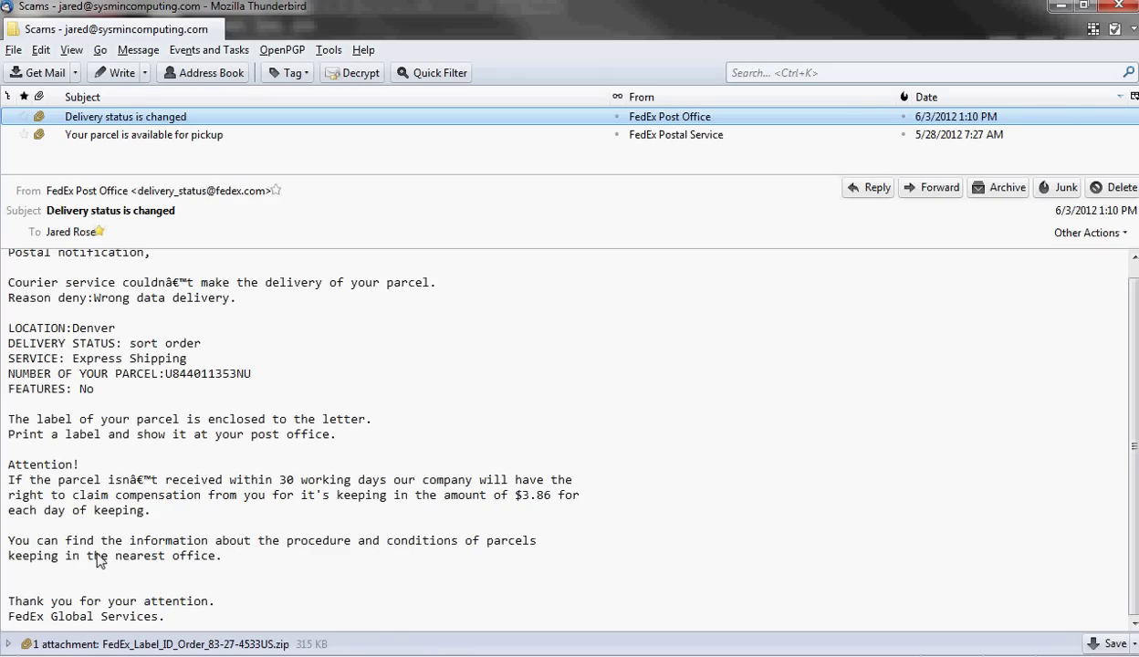
click(201, 644)
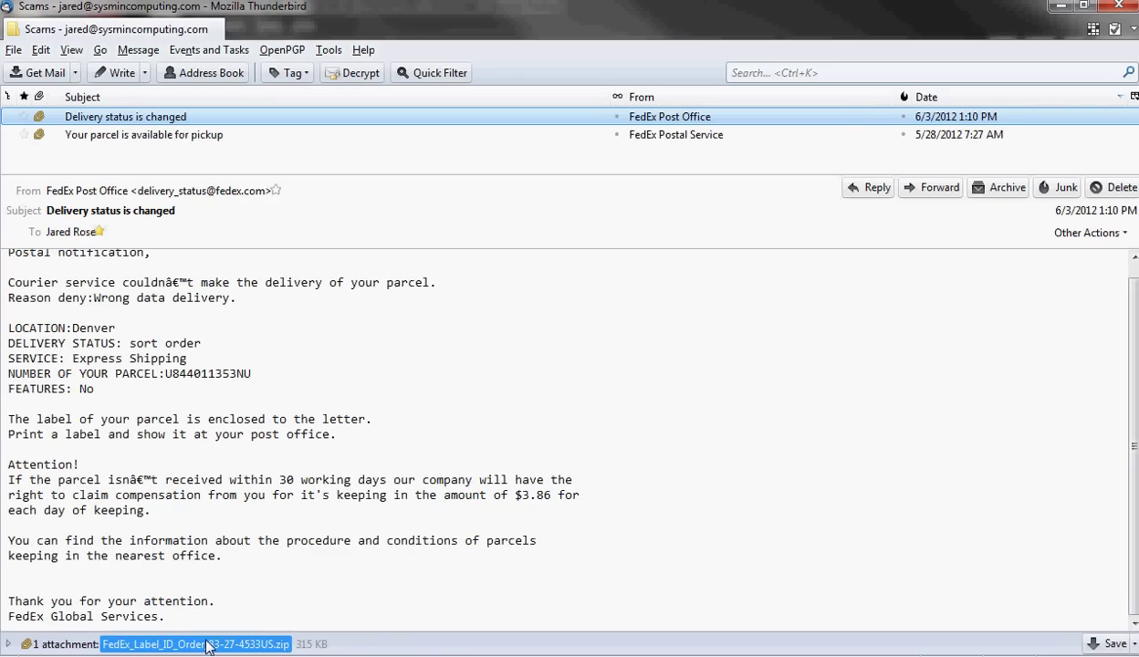
click(519, 422)
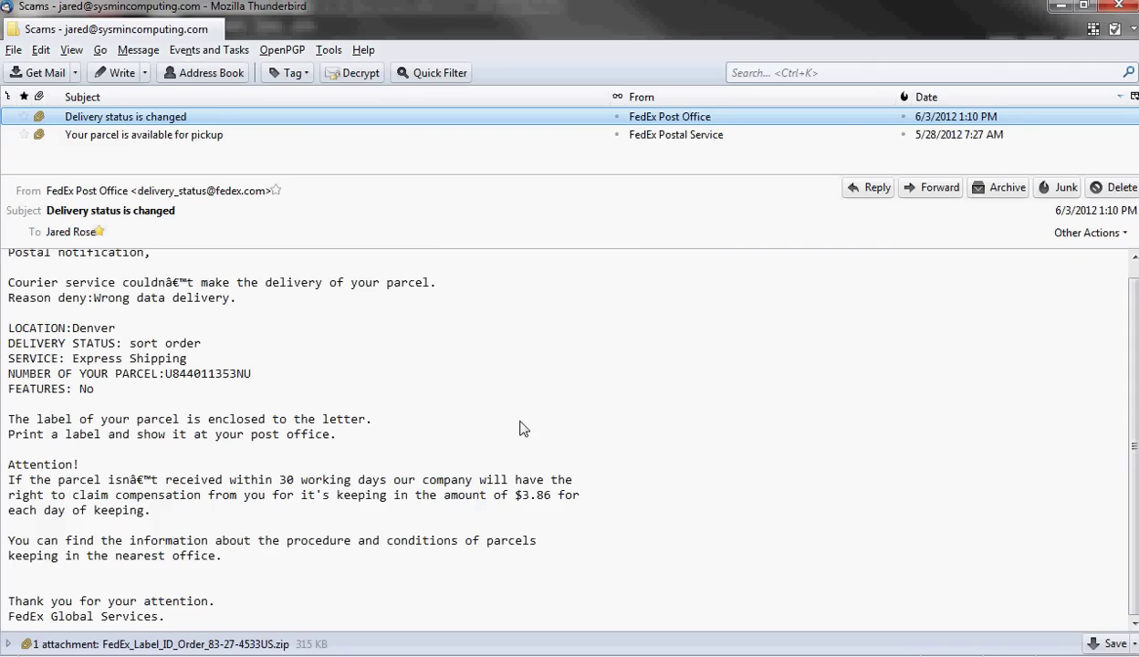
click(198, 639)
click(497, 463)
Switch back to Firefox and close the VirusTotal scan report to bring up the Sysmin Computing website.
key(alt+Tab)
key(alt+Tab)
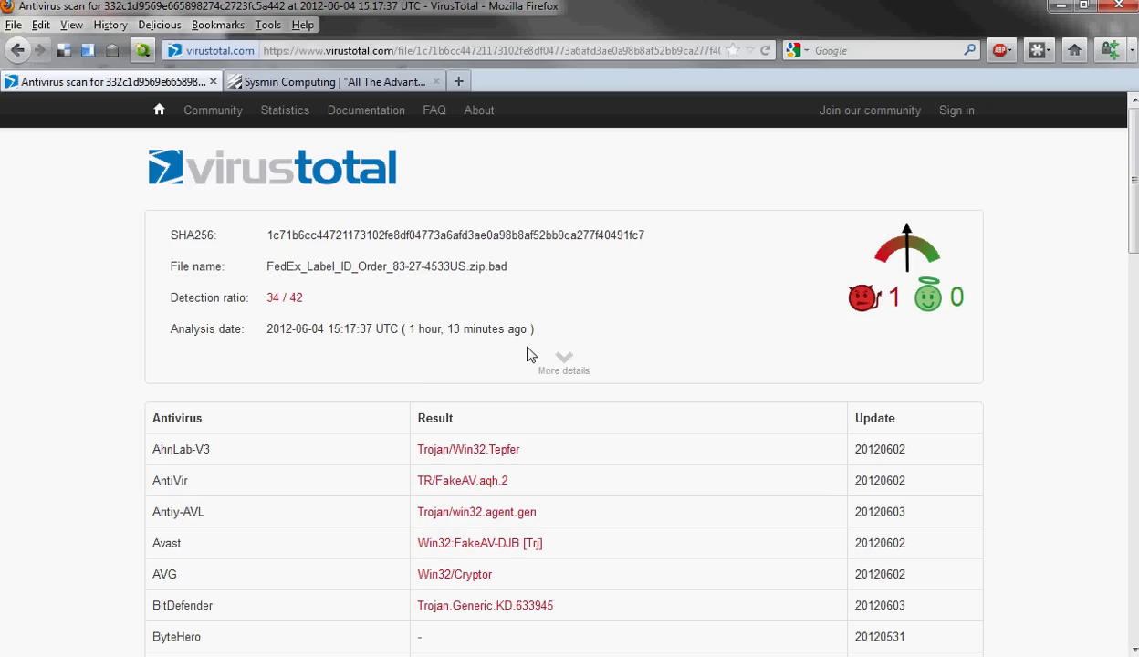
click(213, 82)
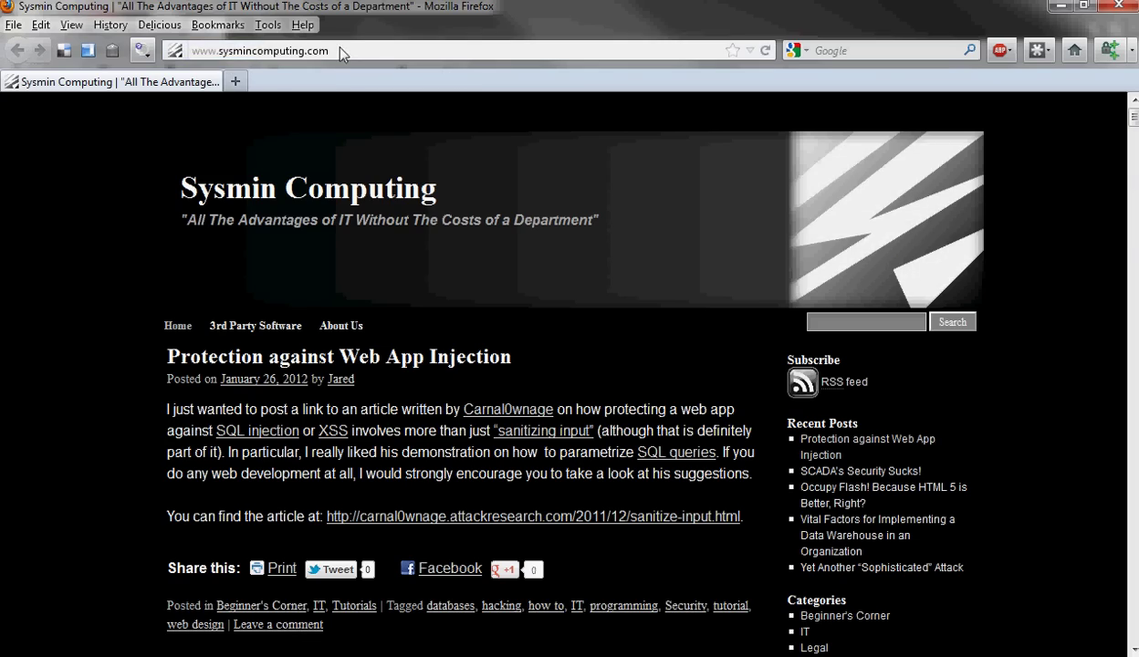